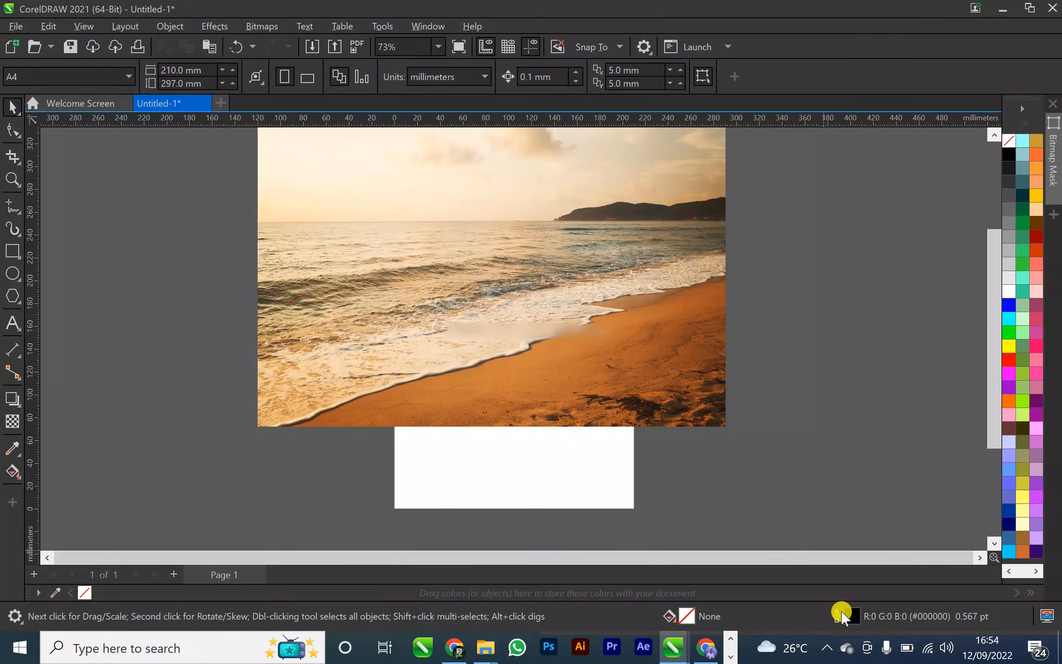
Try selecting the GLORY text hidden behind the beach photo
left_click(591, 319)
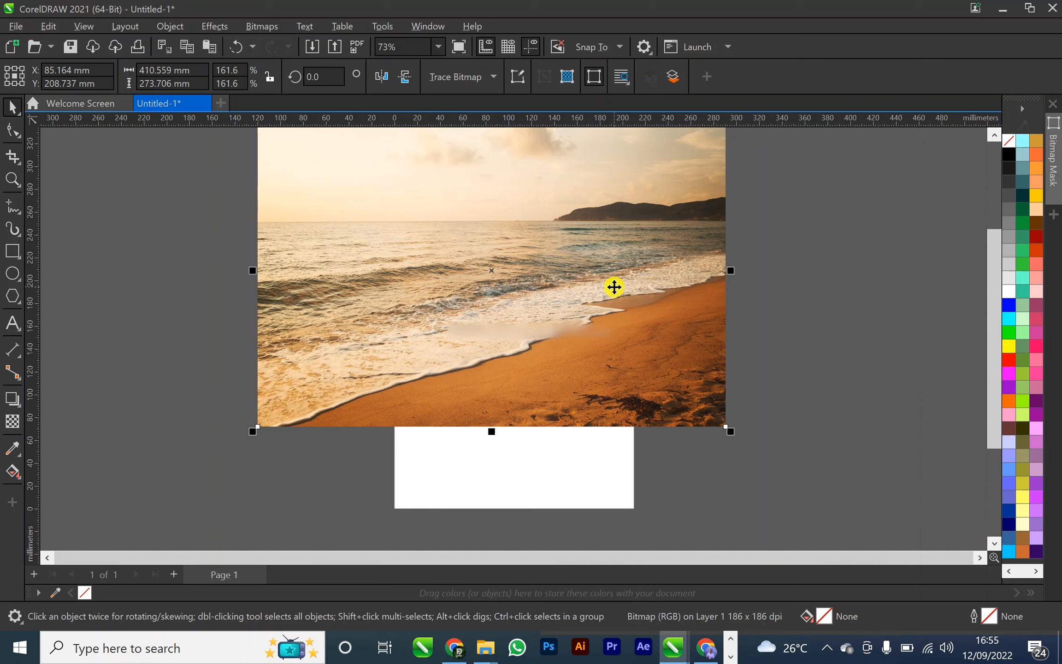
left_click_drag(215, 344, 789, 146)
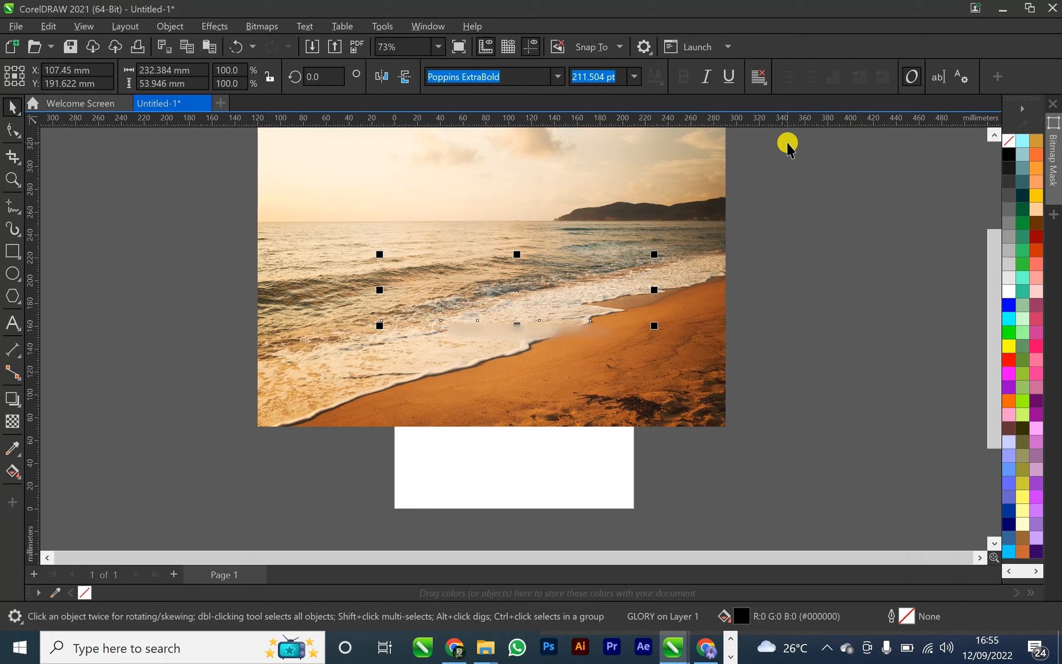
left_click(791, 269)
left_click(496, 302)
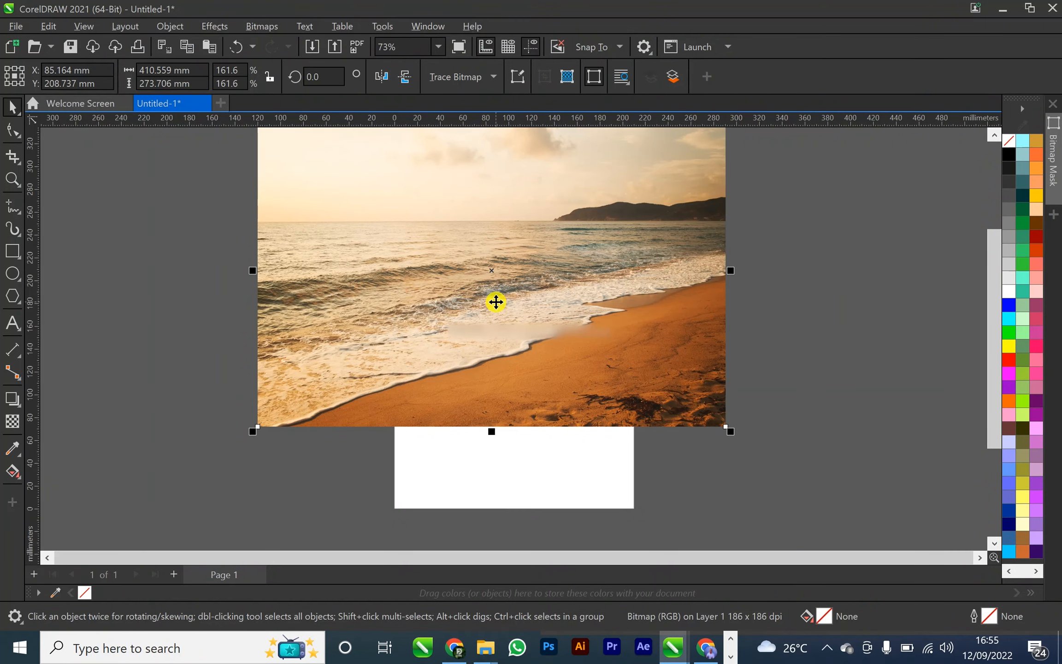
left_click(496, 295, "alt")
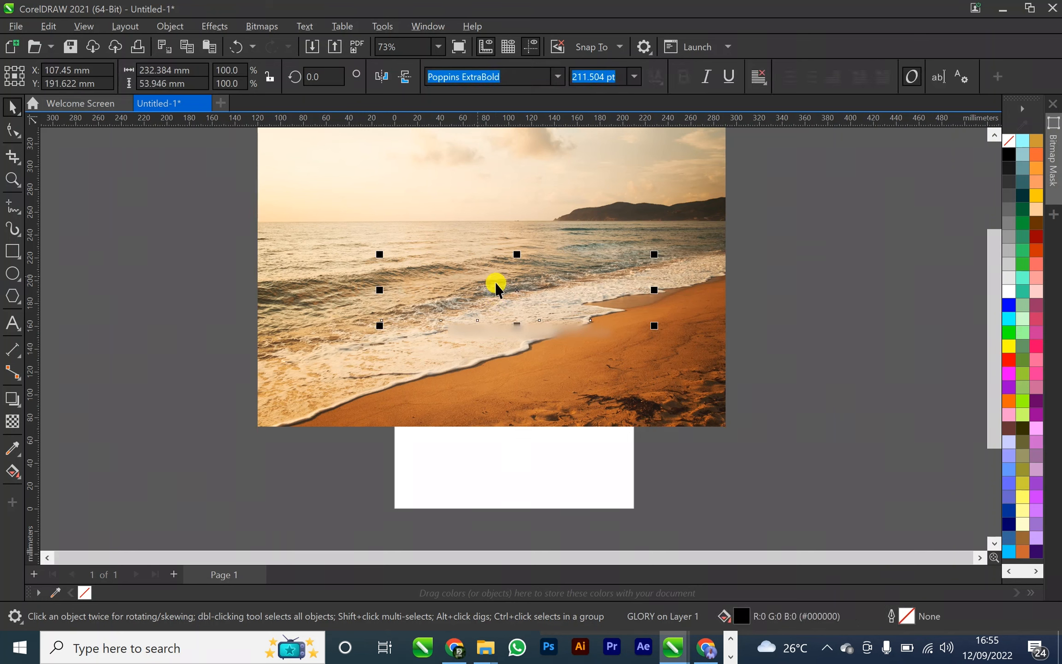
left_click(520, 177)
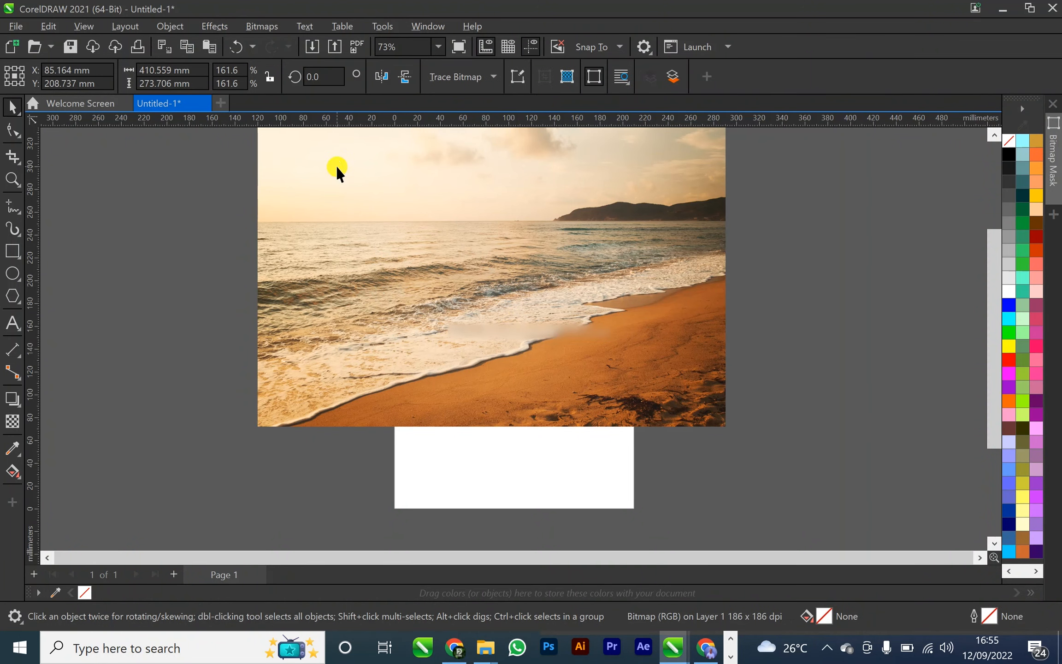
left_click(300, 435)
left_click(350, 403)
Bring the hidden GLORY text in front of the beach photo and place it on the lower-right sand with a white fill
left_click(500, 284)
left_click(500, 283, "alt")
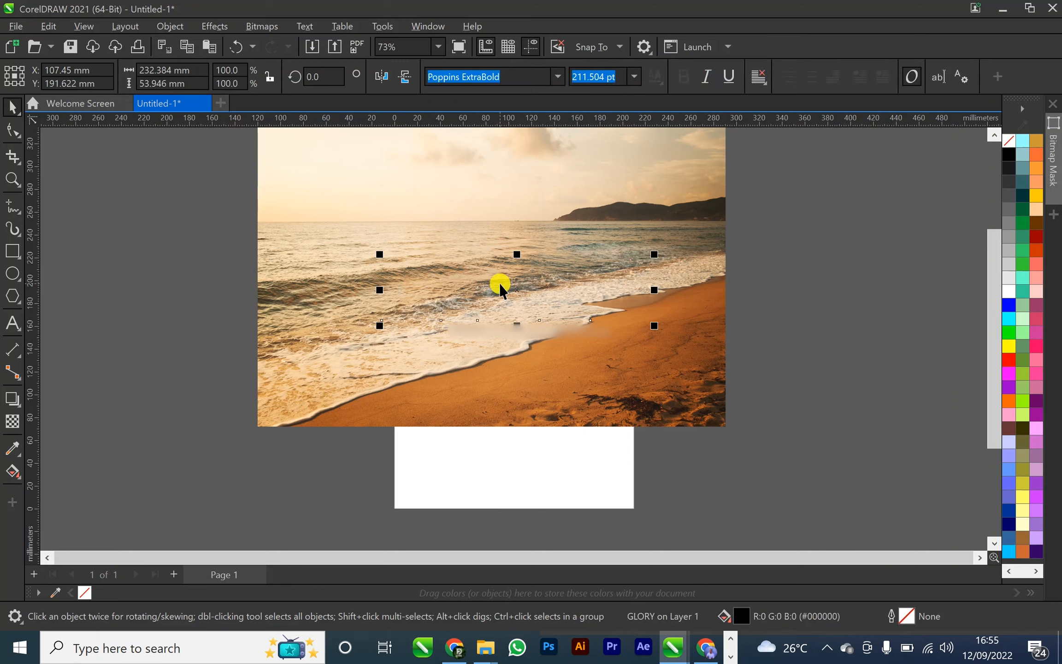
key("shift+Page_Up")
left_click_drag(500, 284, 564, 376)
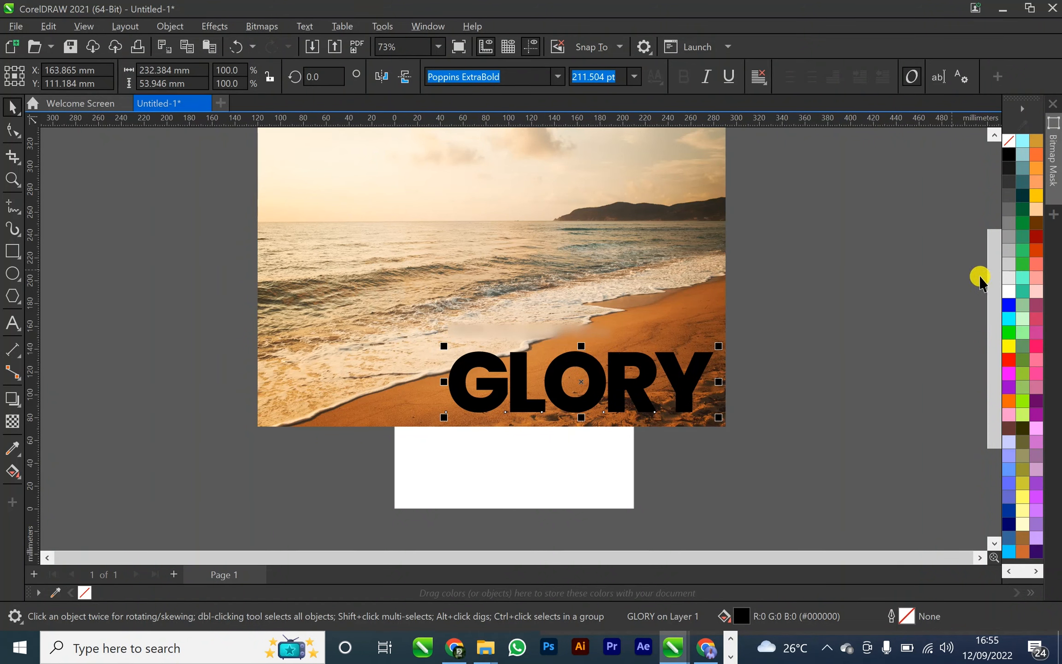
left_click(1009, 291)
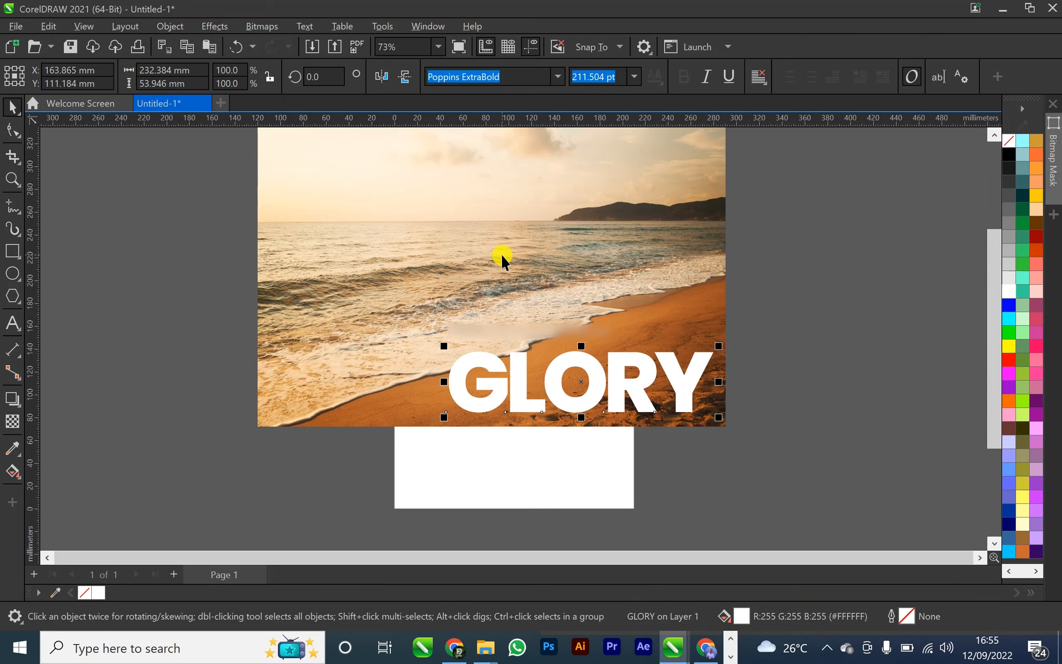
Add perspective to the GLORY text and reshape its four corners so the word lies slanted along the sand
left_click(171, 26)
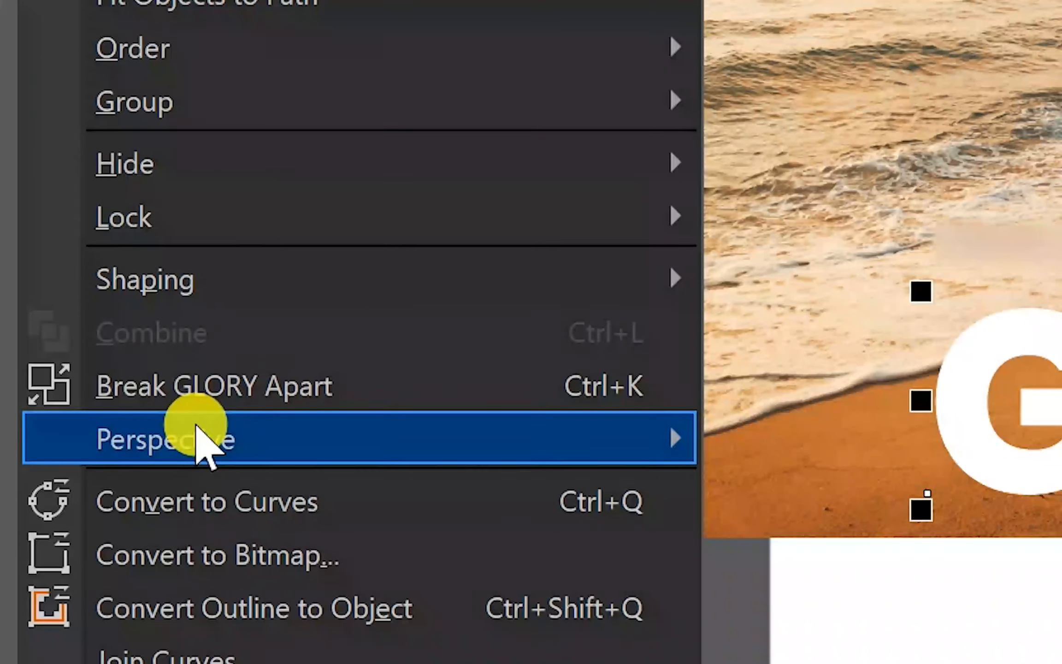
mouse_move(200, 443)
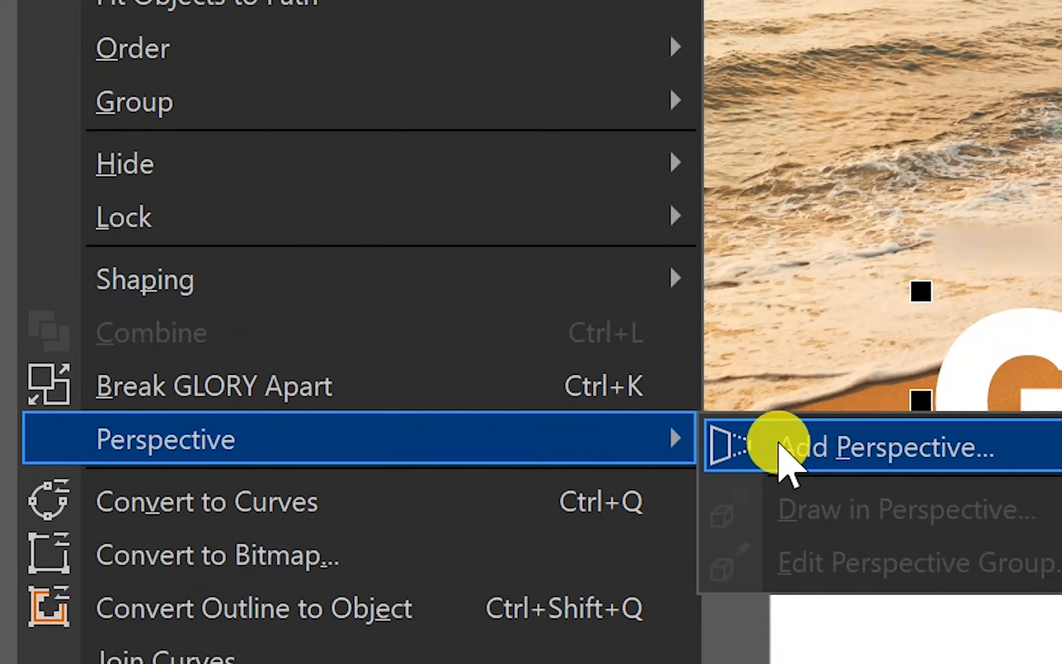
left_click(786, 455)
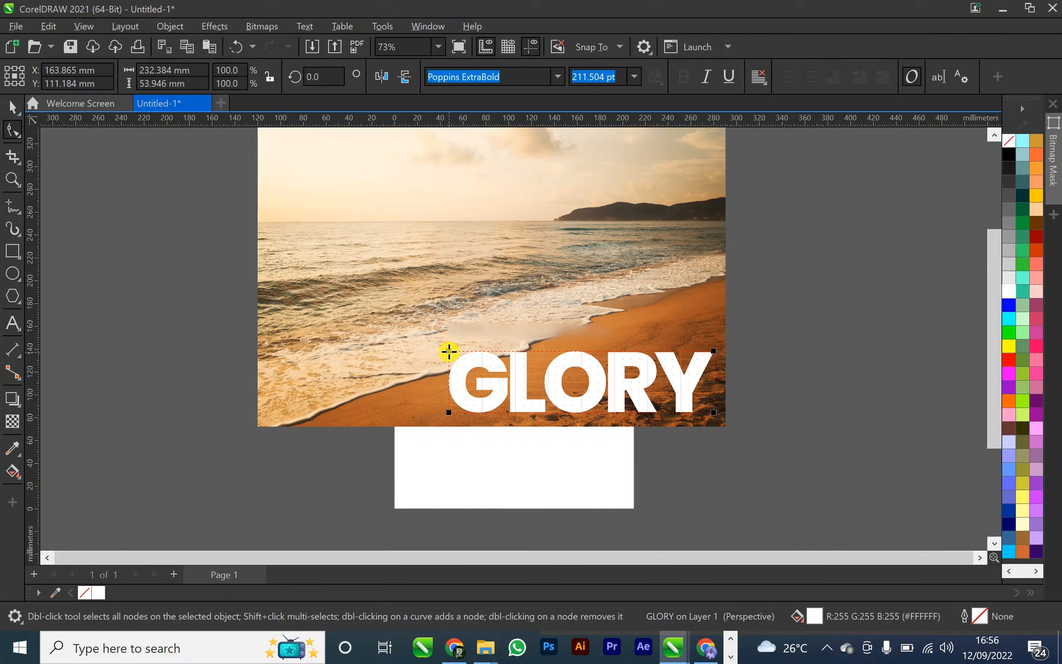
left_click_drag(449, 351, 451, 367)
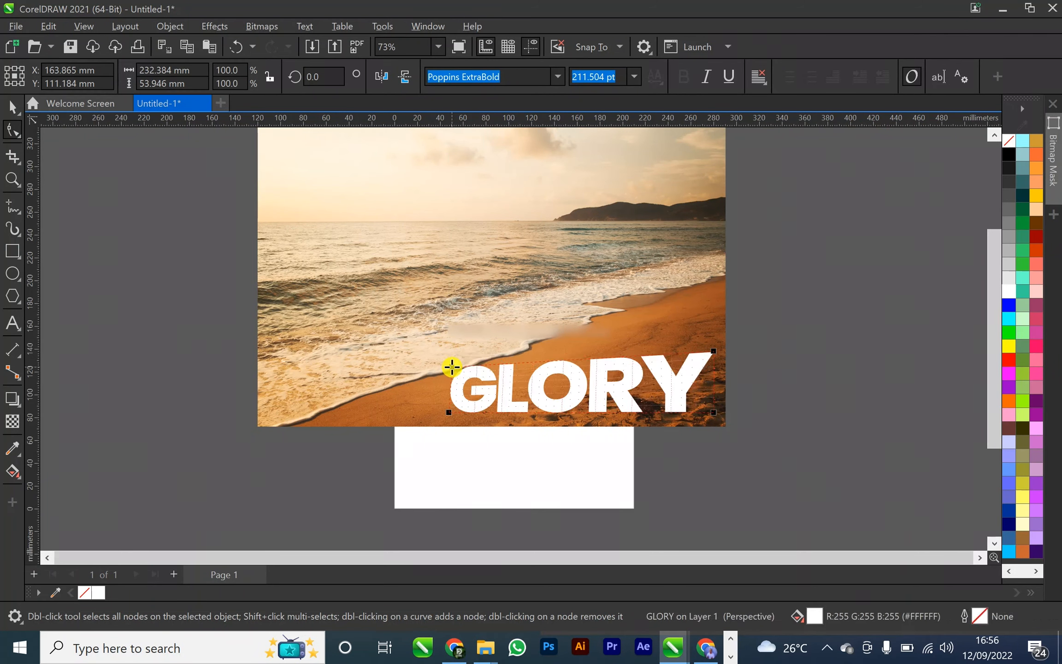
left_click_drag(714, 350, 621, 323)
left_click_drag(713, 413, 717, 372)
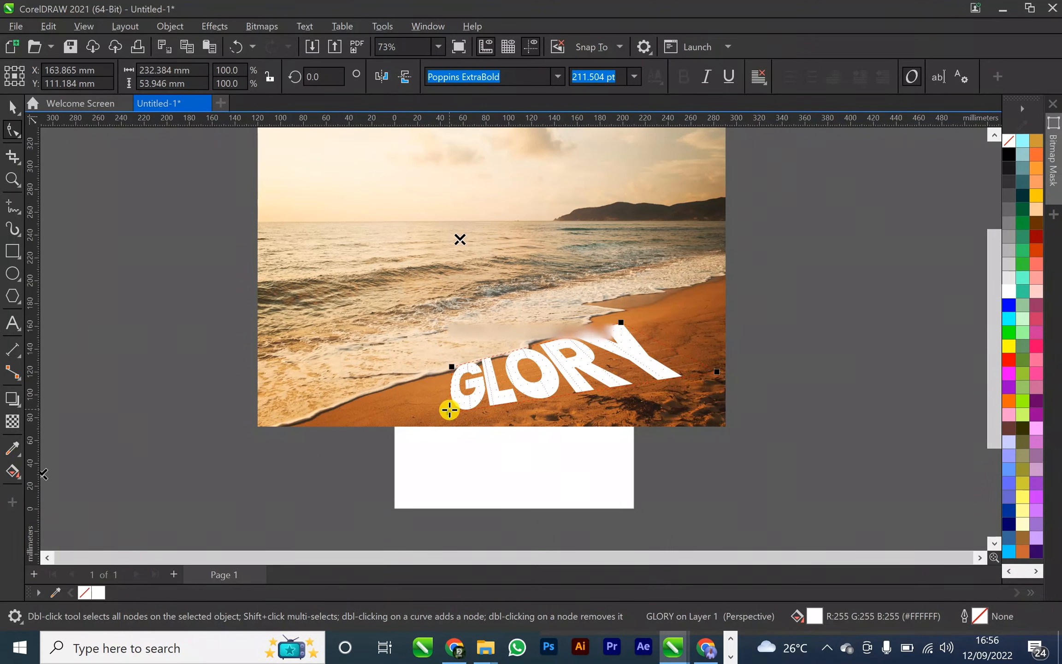
left_click_drag(496, 417, 502, 417)
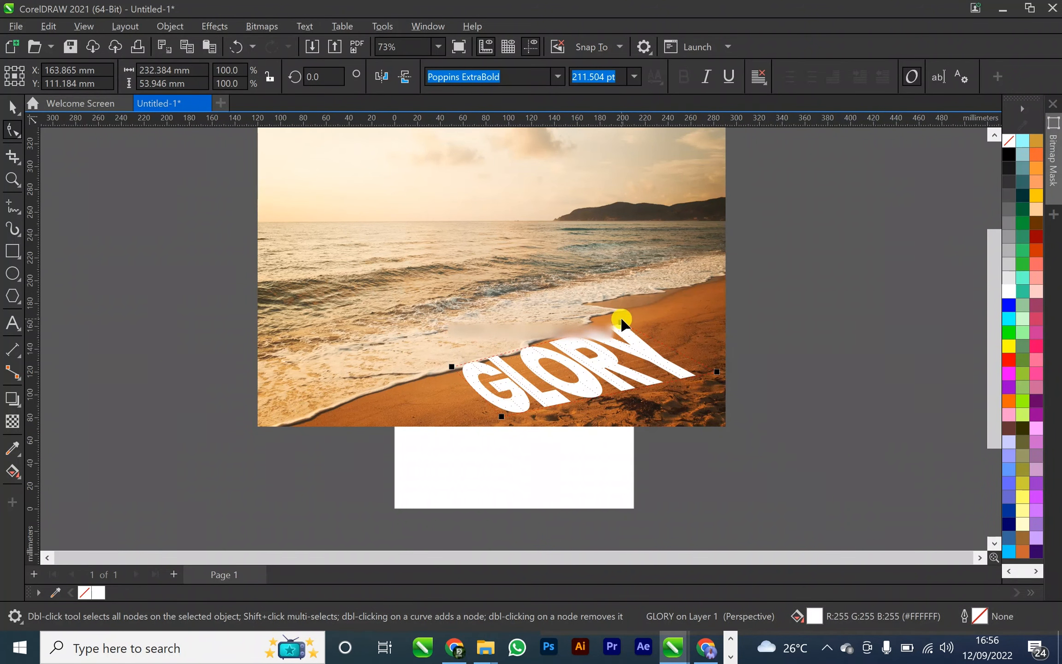
Flatten the GLORY perspective by lowering its upper corners, raising the lower-right corner and shifting the lower-left corner inward
left_click_drag(622, 328, 622, 325)
left_click_drag(452, 367, 453, 370)
left_click_drag(621, 323, 623, 335)
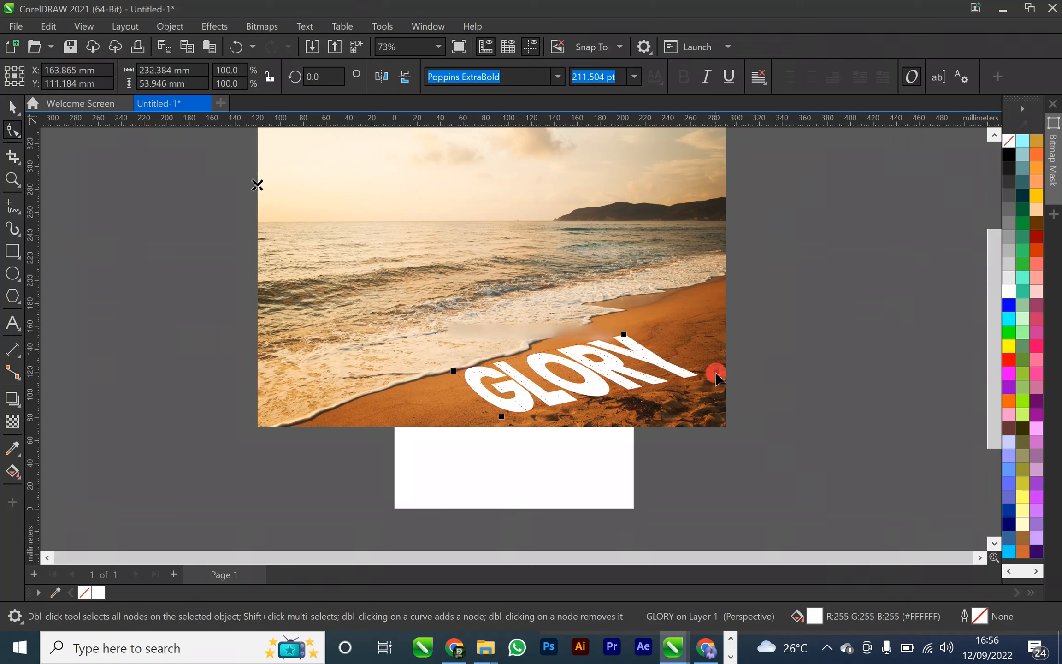
left_click_drag(718, 362, 718, 356)
left_click_drag(503, 417, 527, 415)
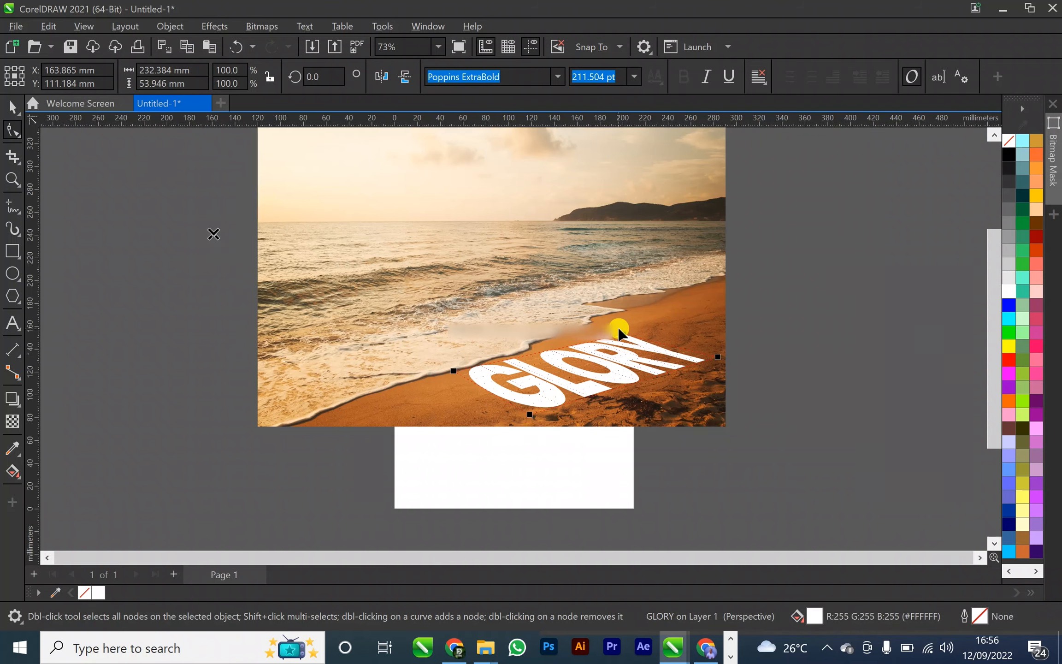
Fine-tune the lower-right and lower-left perspective corners of the GLORY text to follow the slope of the beach
scroll(619, 330, "up", 2)
scroll(618, 330, "up", 2)
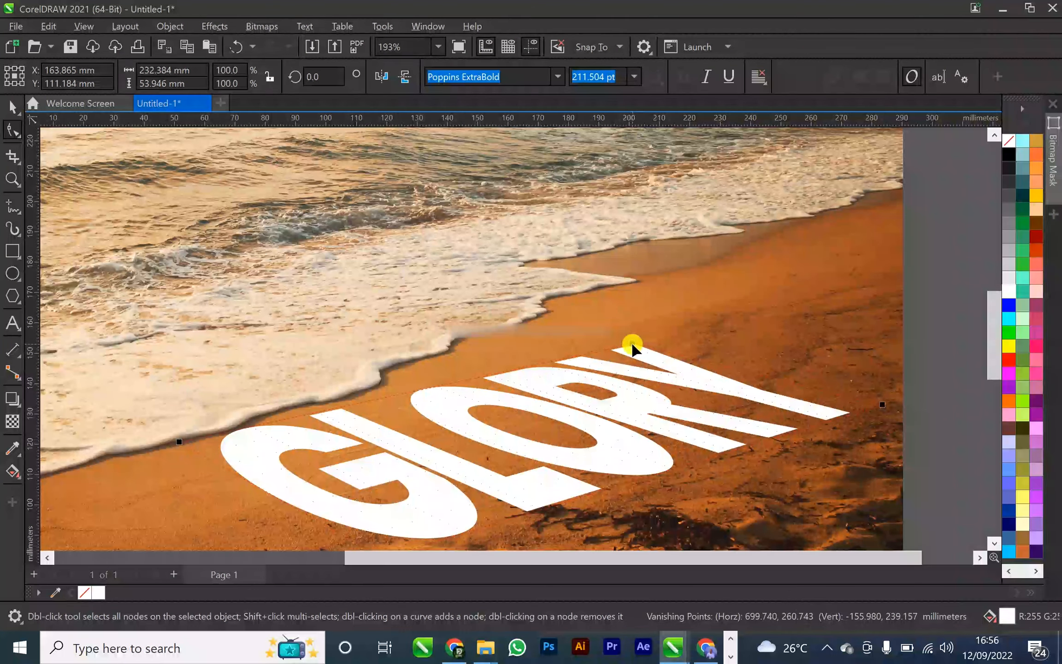
left_click(632, 344)
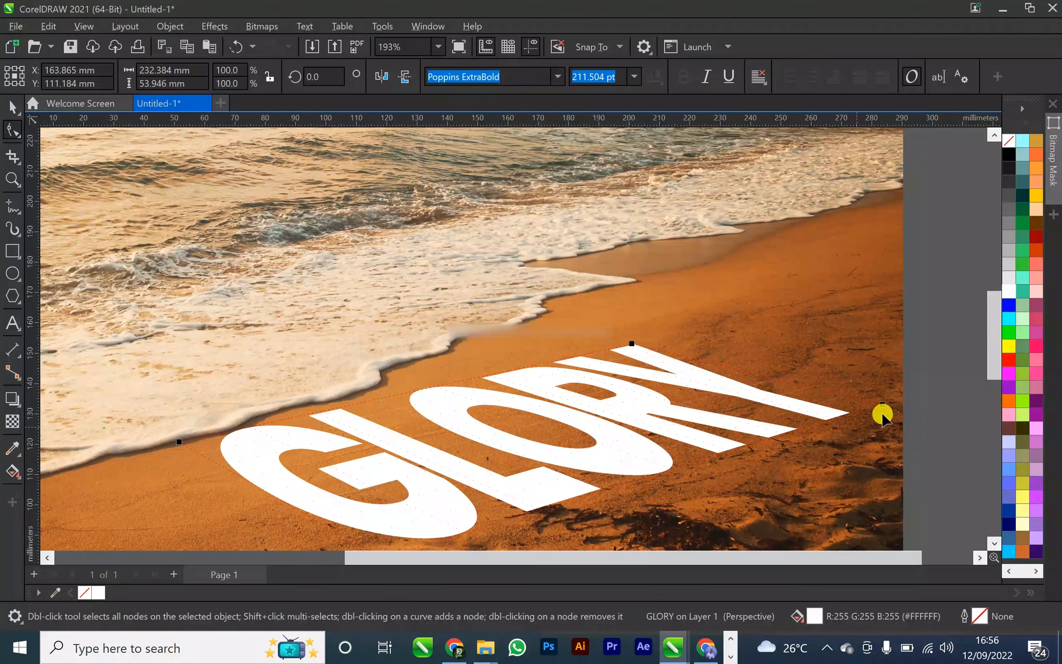
left_click_drag(888, 405, 889, 403)
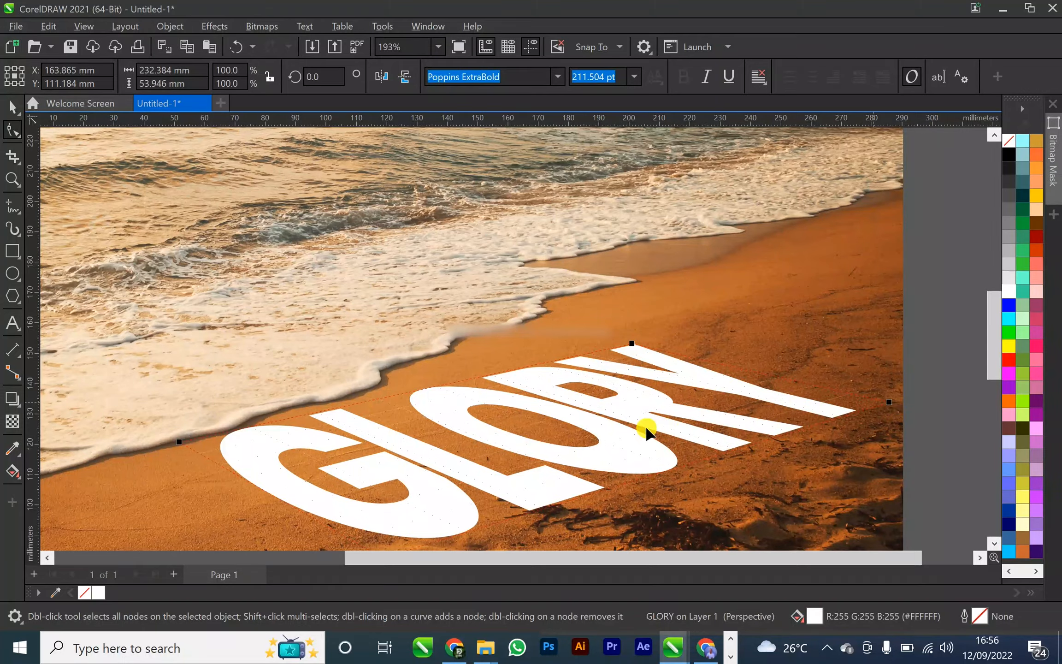
scroll(644, 428, "down", 4)
left_click_drag(495, 501, 507, 502)
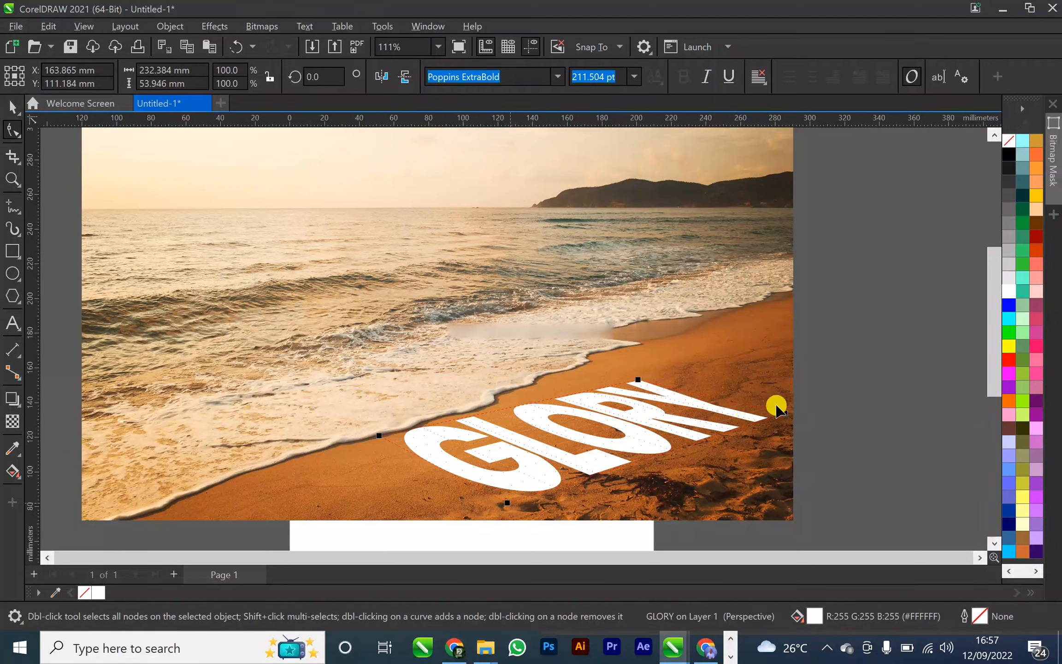
left_click_drag(777, 410, 777, 409)
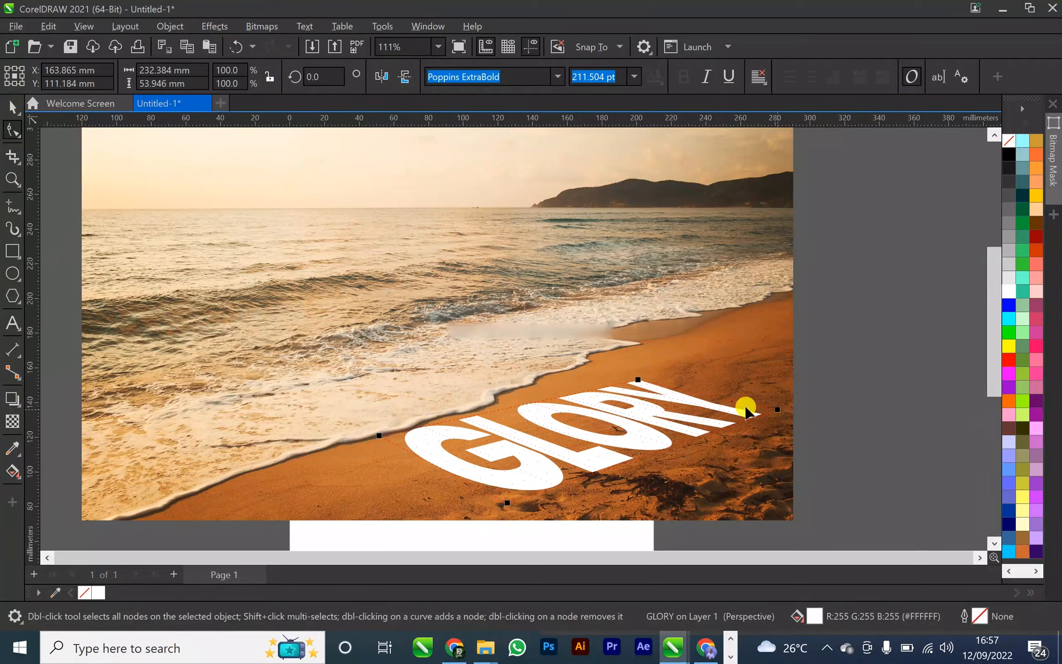
Pull the perspective corners at the Y end of GLORY closer together so the word recedes along the shoreline
left_click_drag(641, 381, 641, 383)
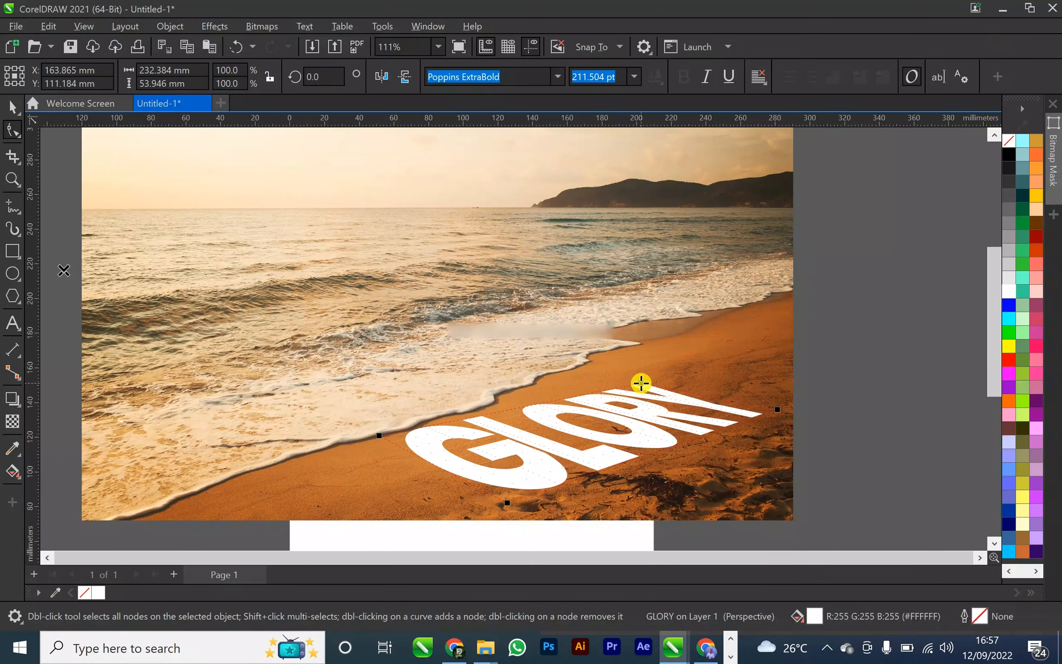
left_click_drag(777, 410, 764, 404)
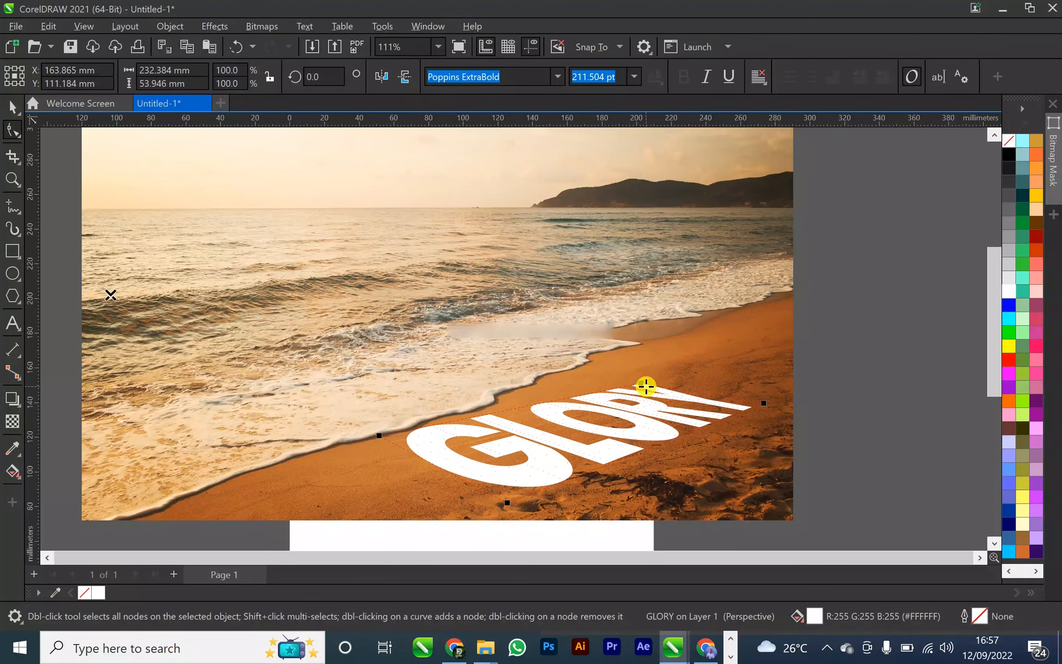
left_click_drag(764, 404, 728, 393)
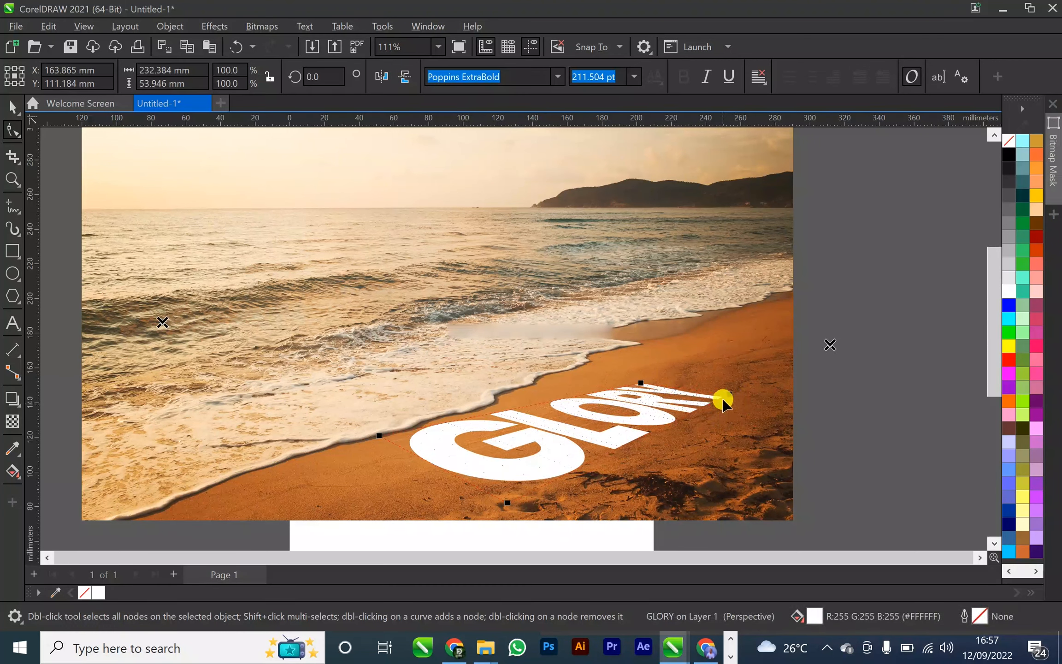
left_click_drag(728, 393, 729, 398)
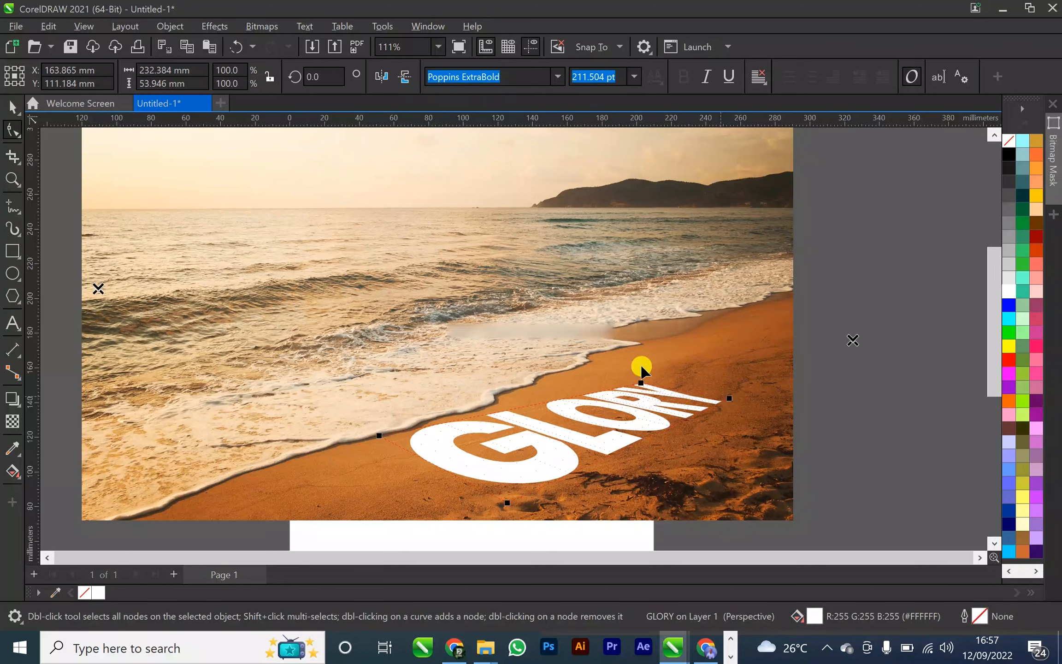
left_click_drag(641, 382, 652, 384)
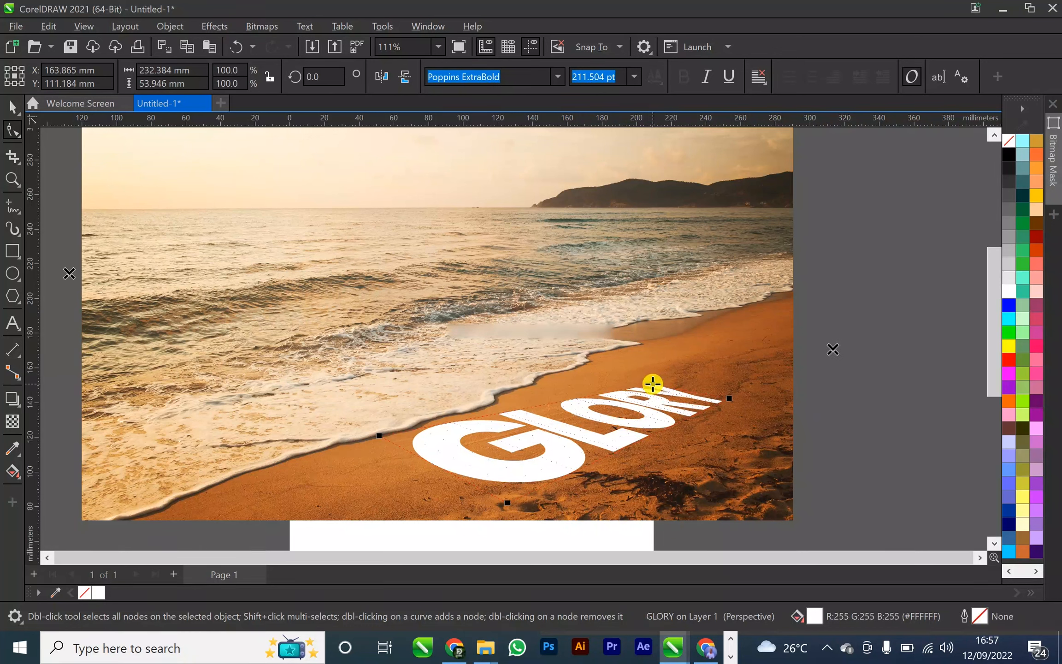
left_click_drag(728, 401, 731, 394)
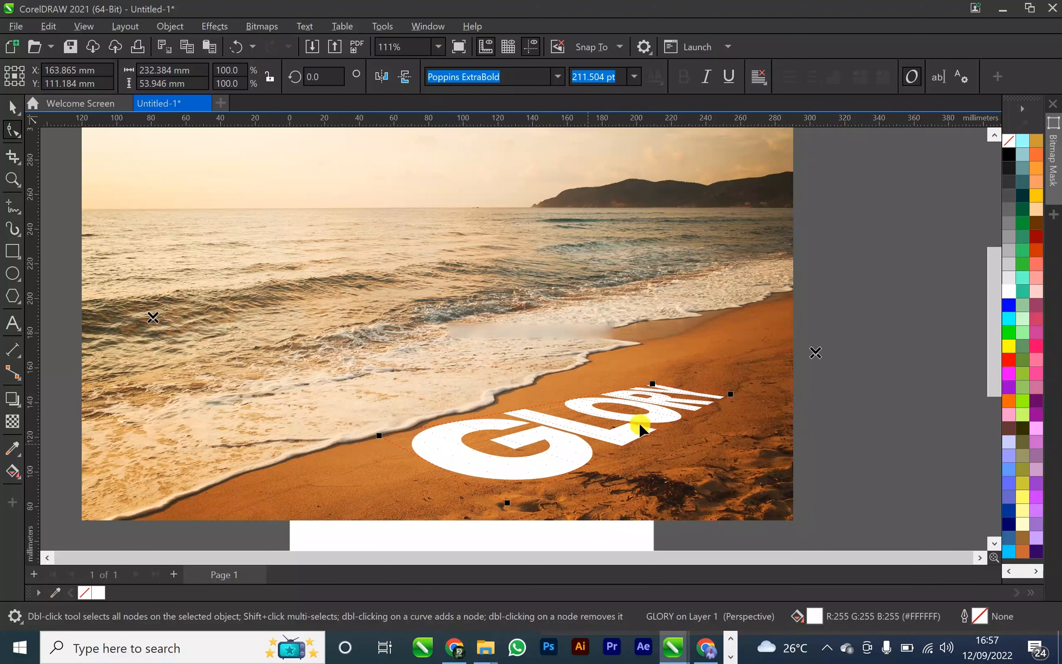
left_click_drag(730, 397, 730, 394)
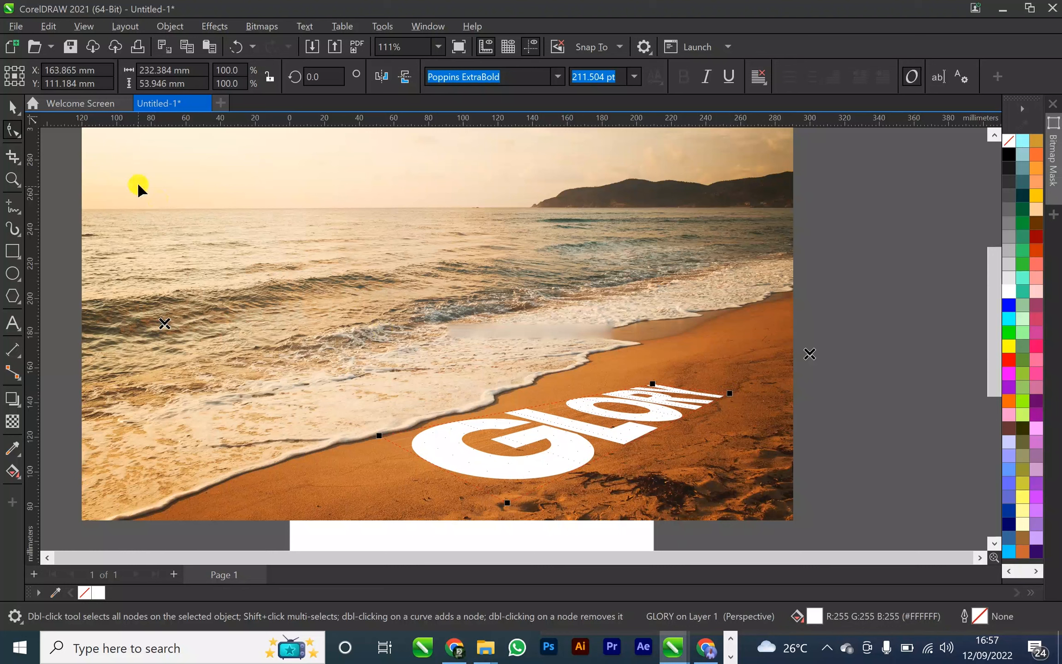
left_click(12, 106)
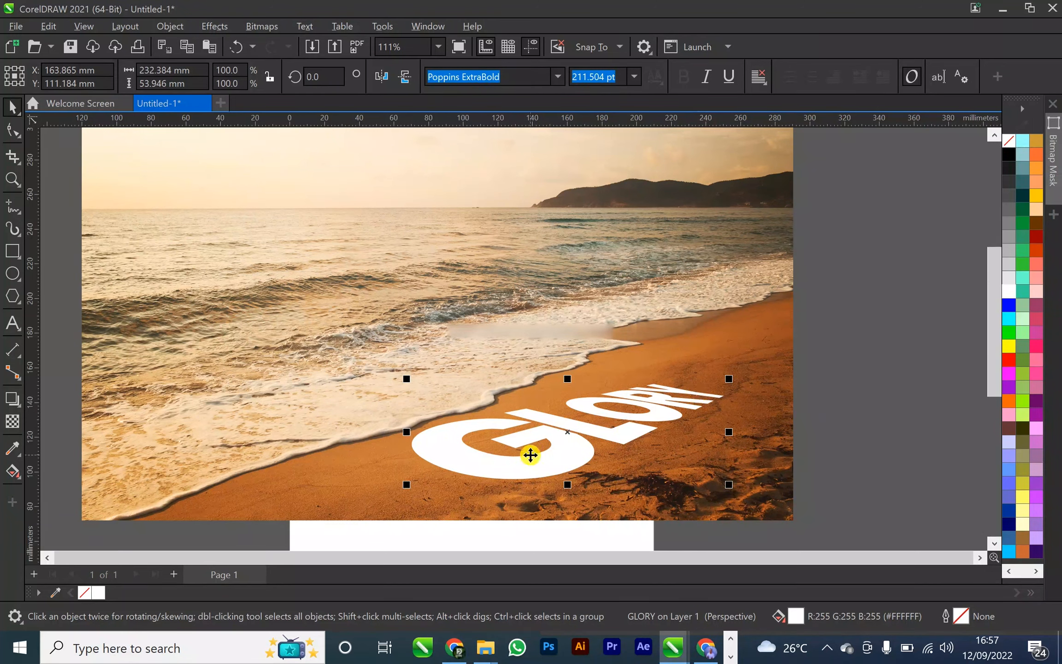
Reopen the GLORY perspective and move the two corners at the G end slightly inward, away from the surf
left_click(508, 431)
double_click(489, 423)
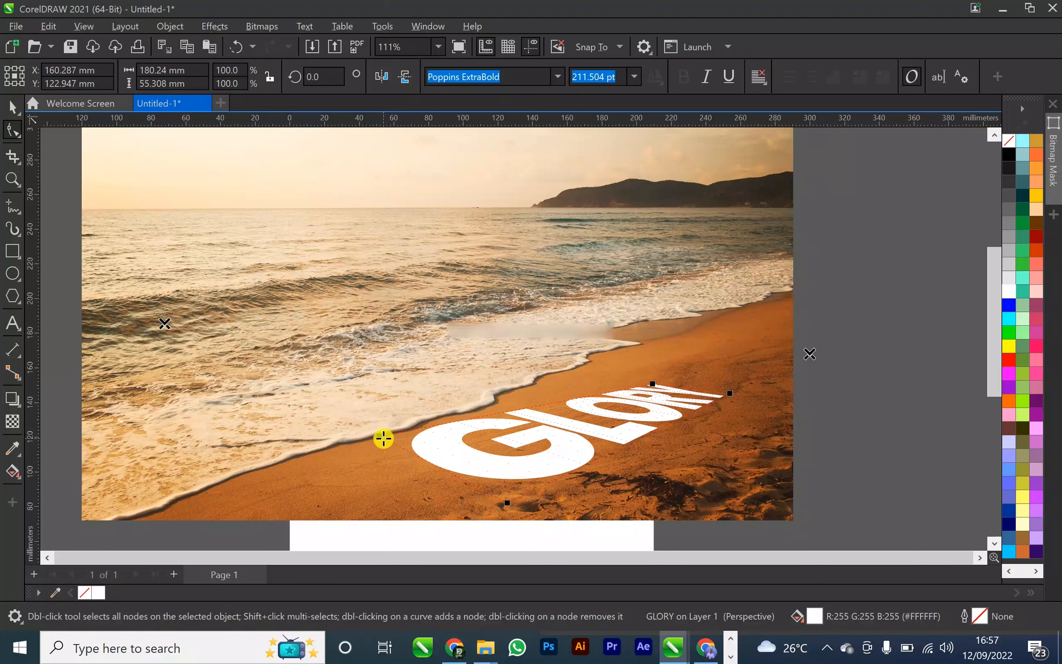
left_click_drag(378, 437, 399, 441)
left_click_drag(506, 505, 513, 502)
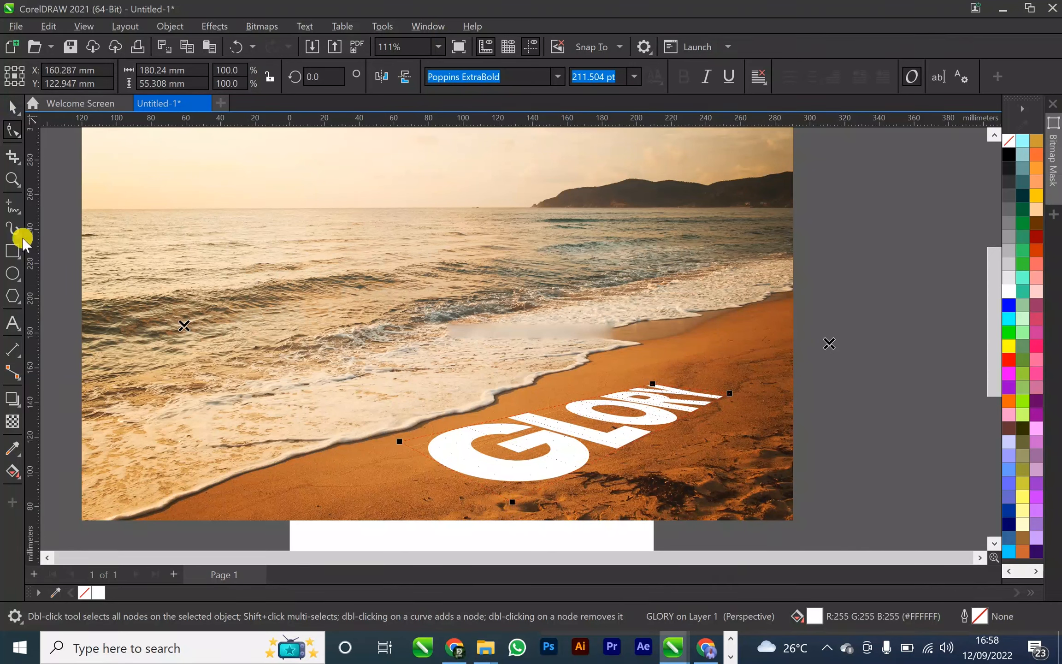
left_click(12, 106)
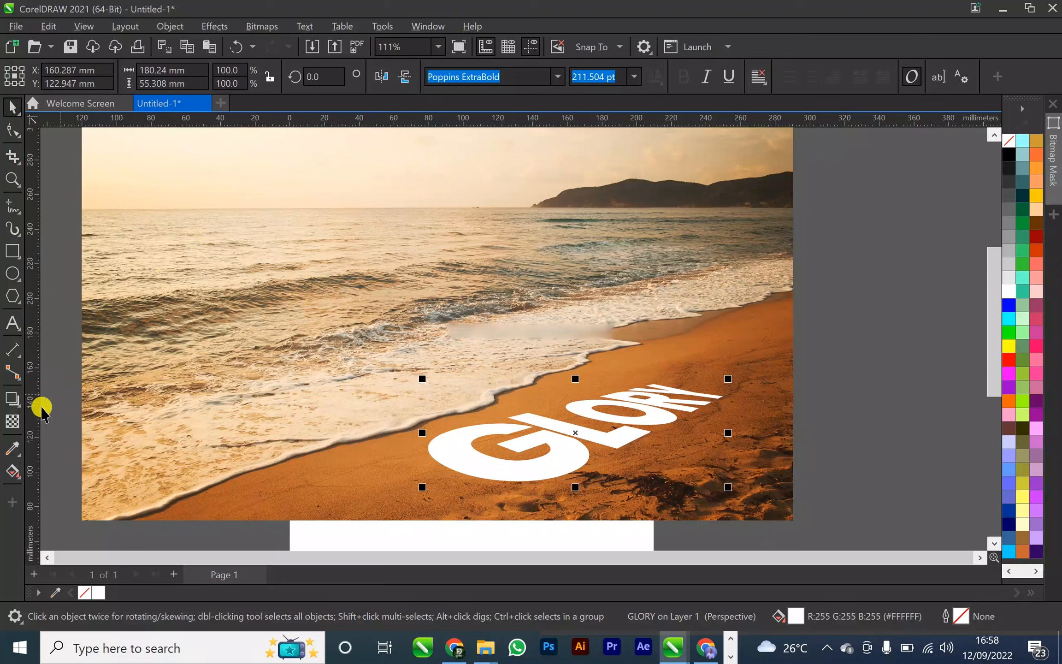
Set the GLORY text's transparency merge mode to Overlay
left_click(14, 423)
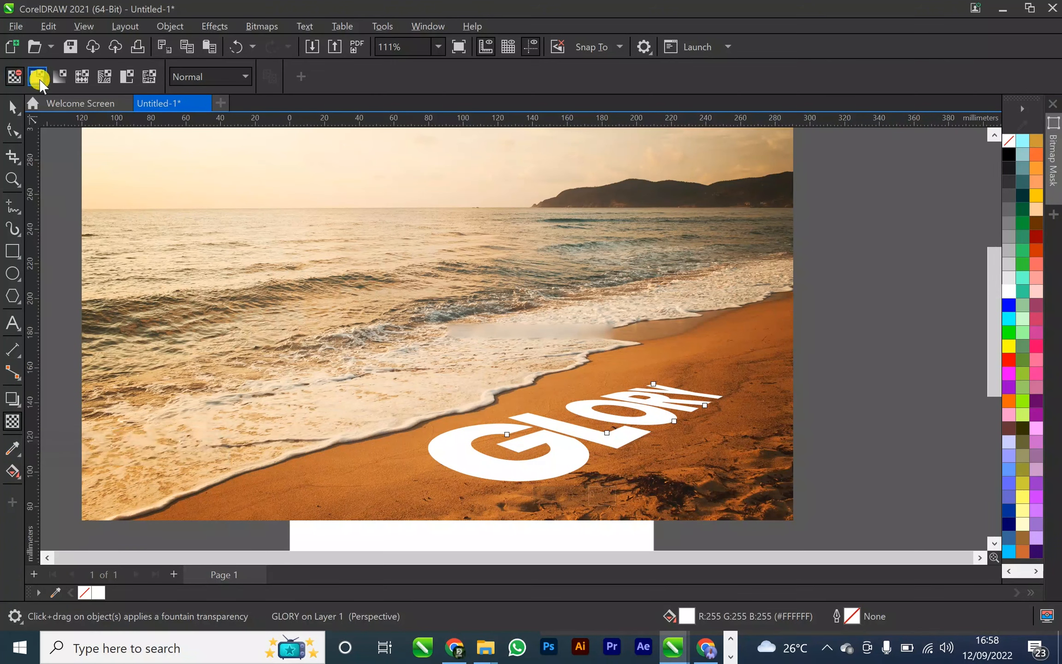
left_click(194, 78)
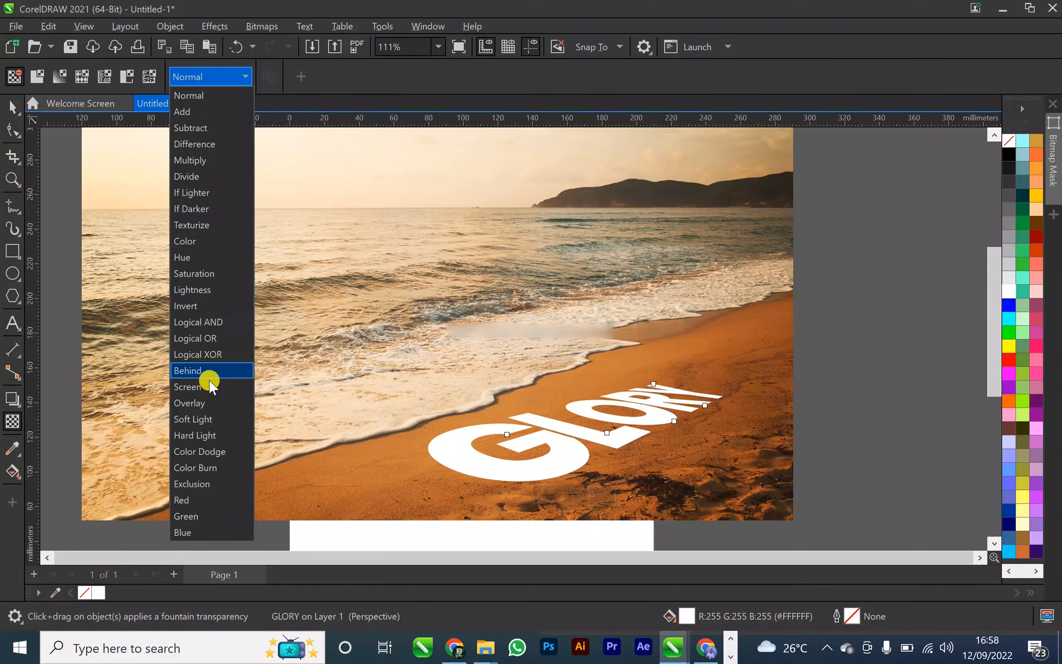
left_click(204, 401)
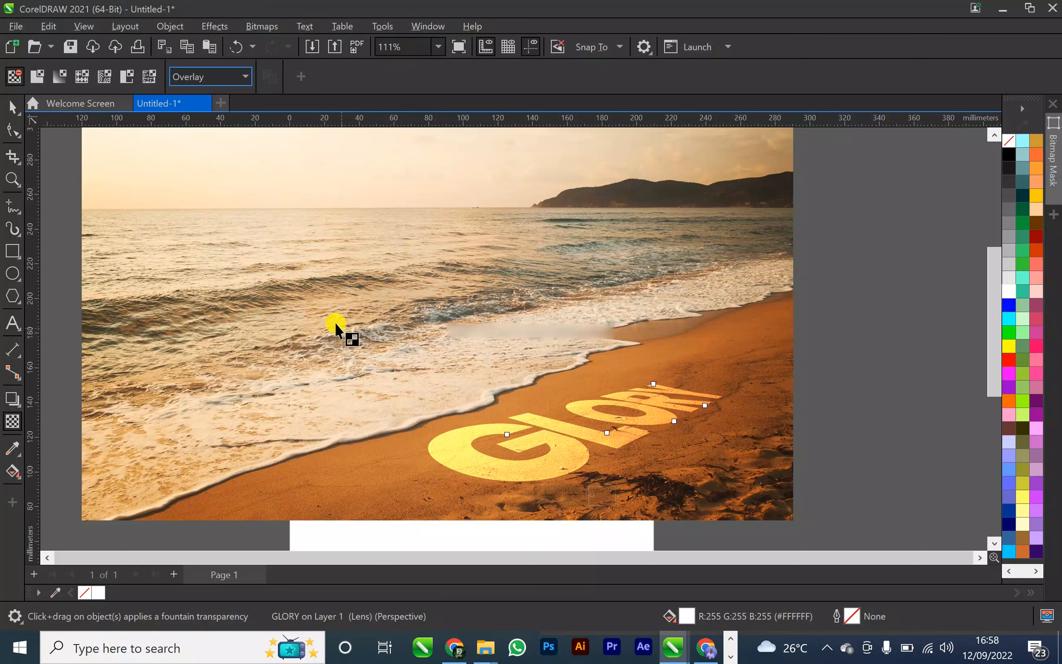
Apply a uniform transparency to the GLORY text and set its amount to 63
left_click(37, 75)
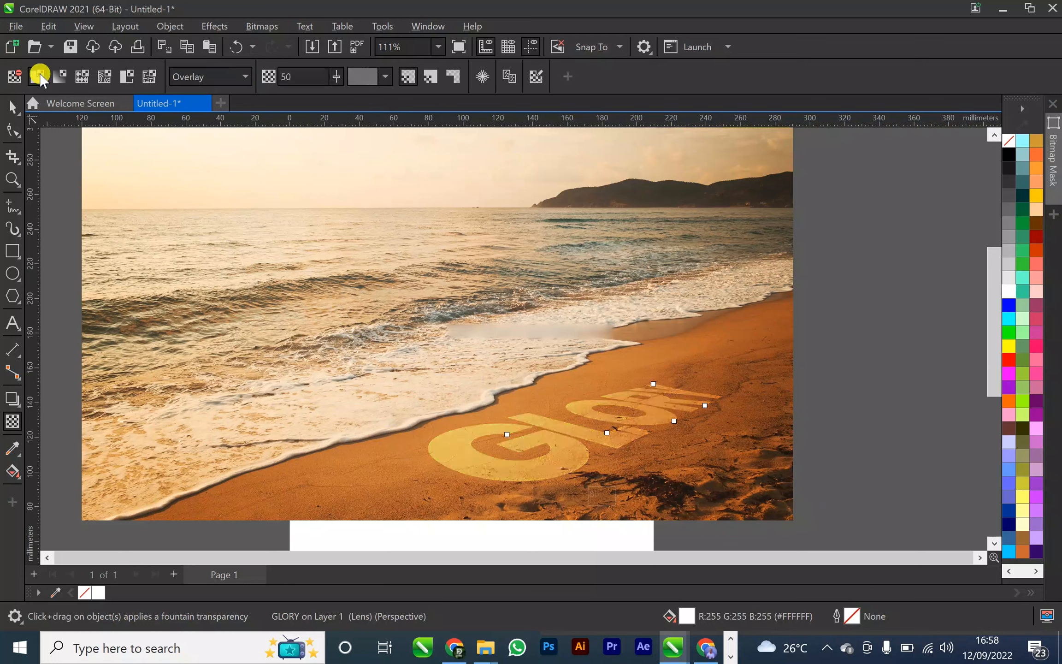
mouse_move(338, 77)
left_mouse_down()
mouse_move(326, 78)
mouse_move(355, 76)
left_mouse_up()
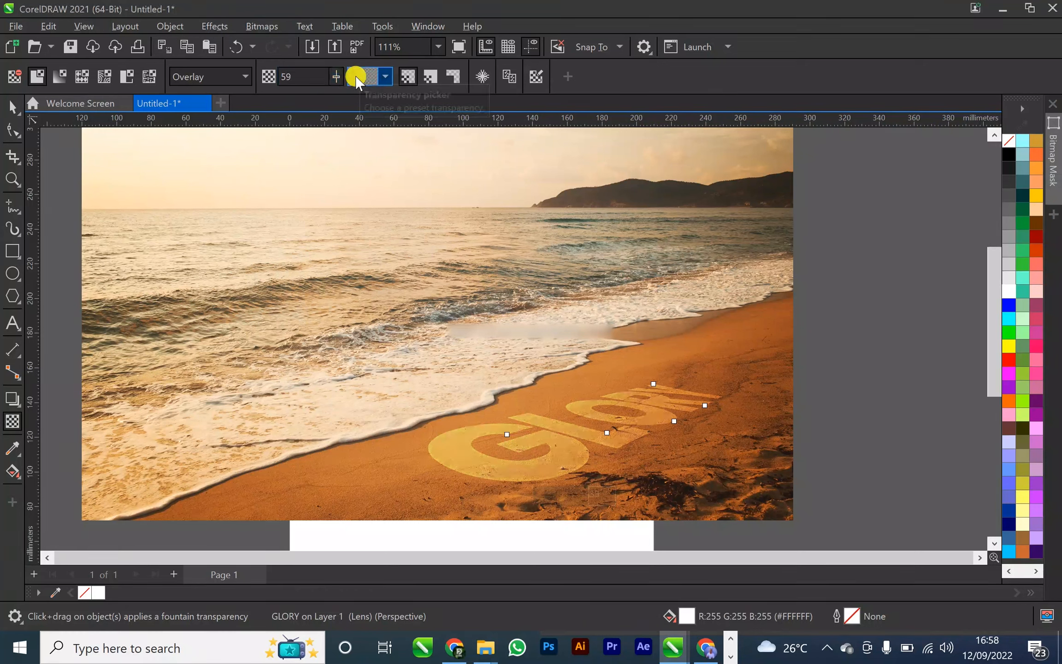
left_click(341, 75)
left_click_drag(342, 76, 343, 77)
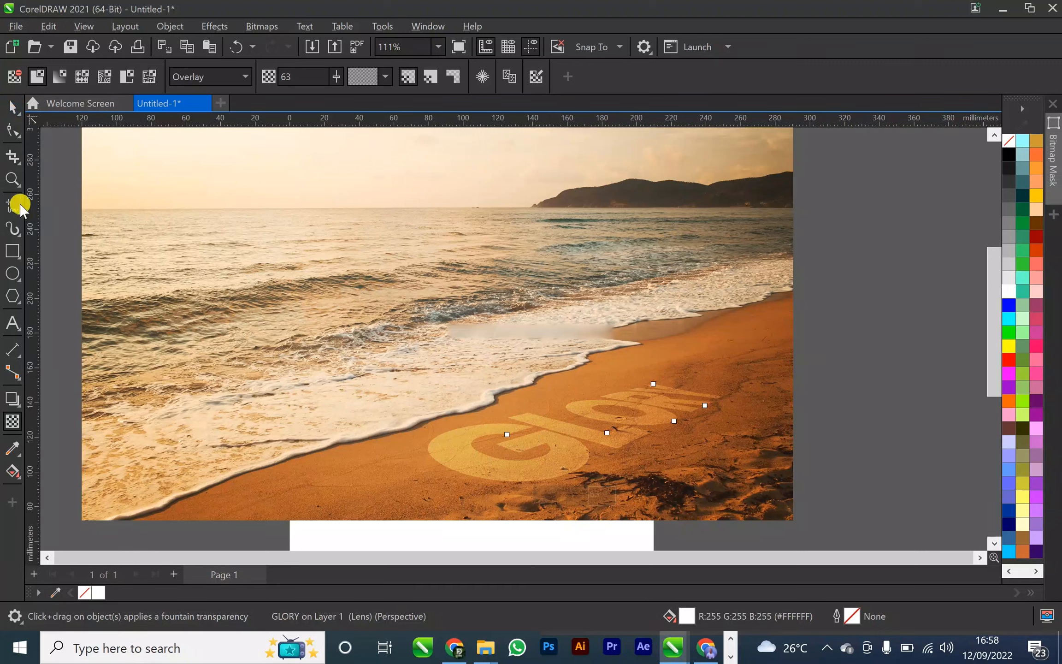
Nudge the upper perspective corner at the G end of GLORY slightly down and the lower one slightly inward, and deselect the text
left_click(11, 108)
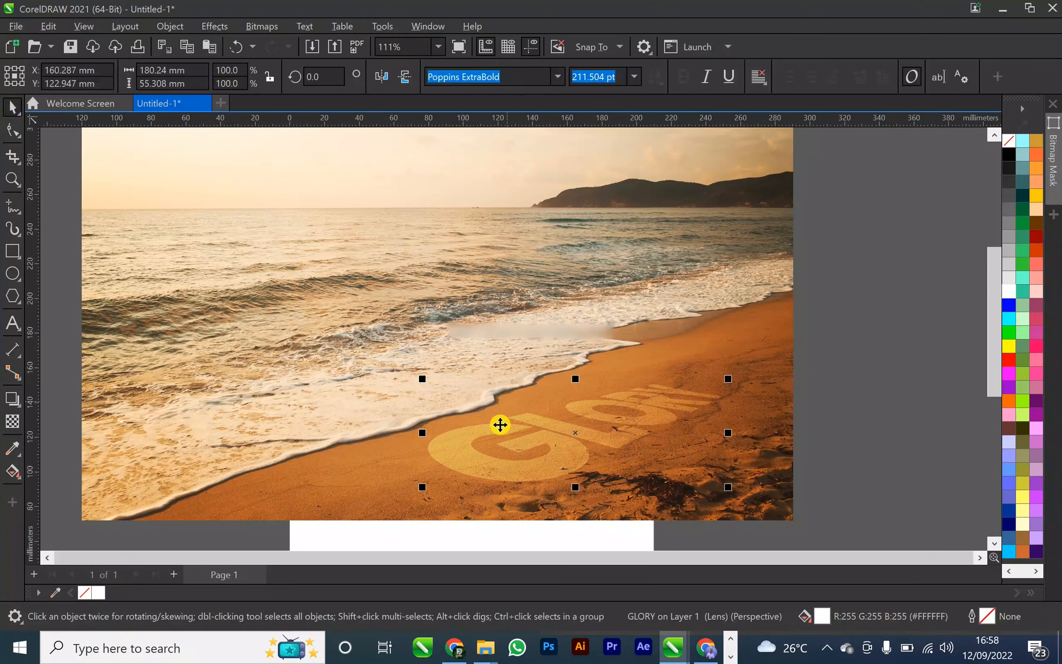
key("F10")
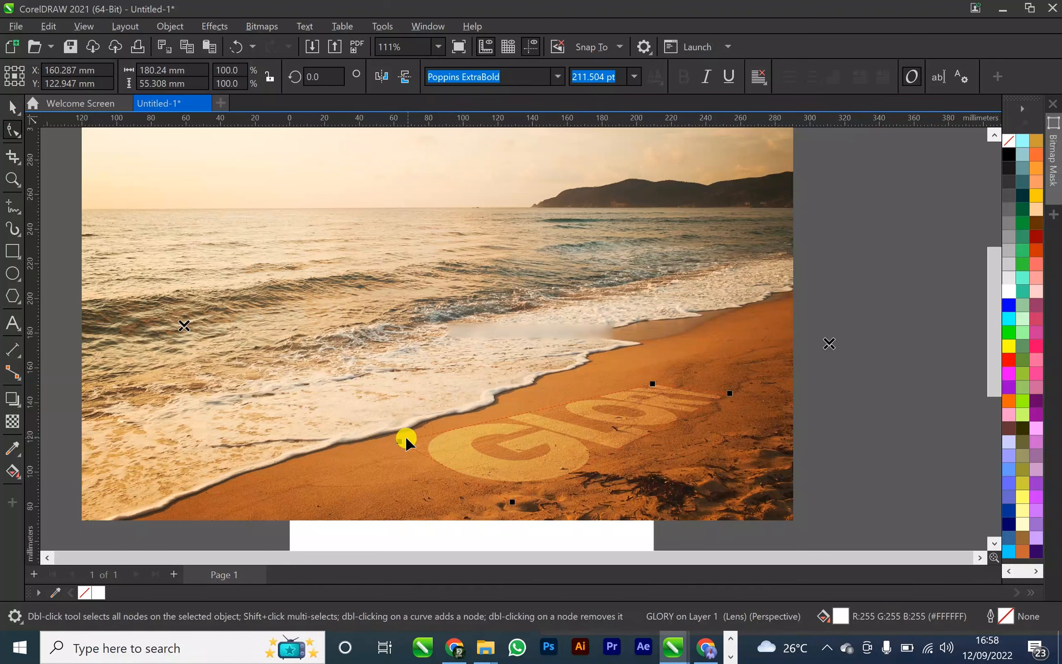
left_click_drag(399, 441, 399, 447)
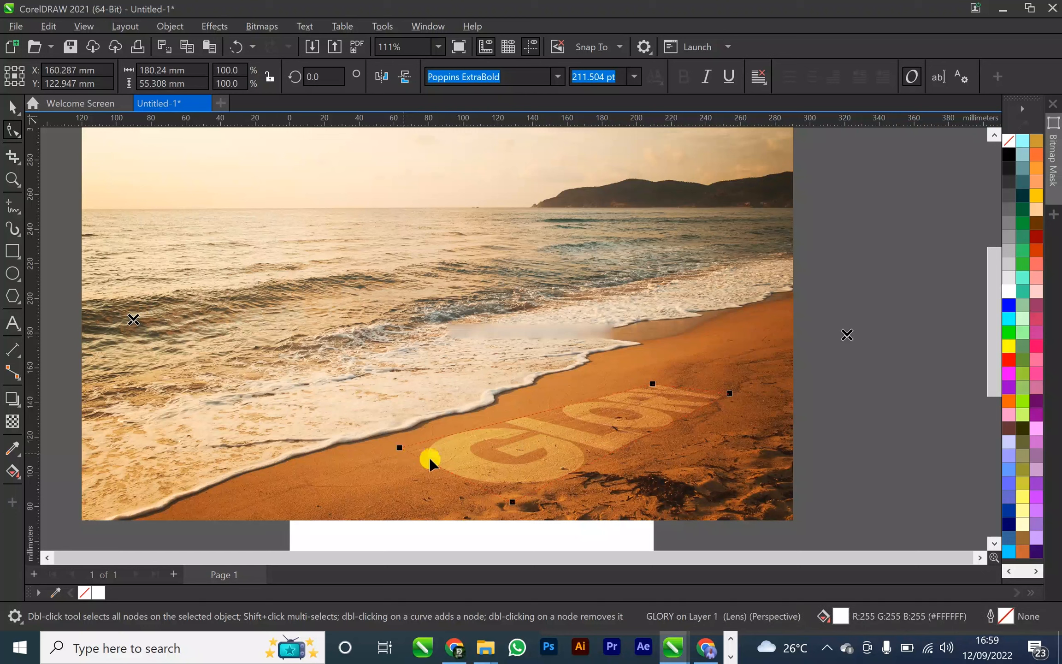
left_click_drag(512, 502, 521, 500)
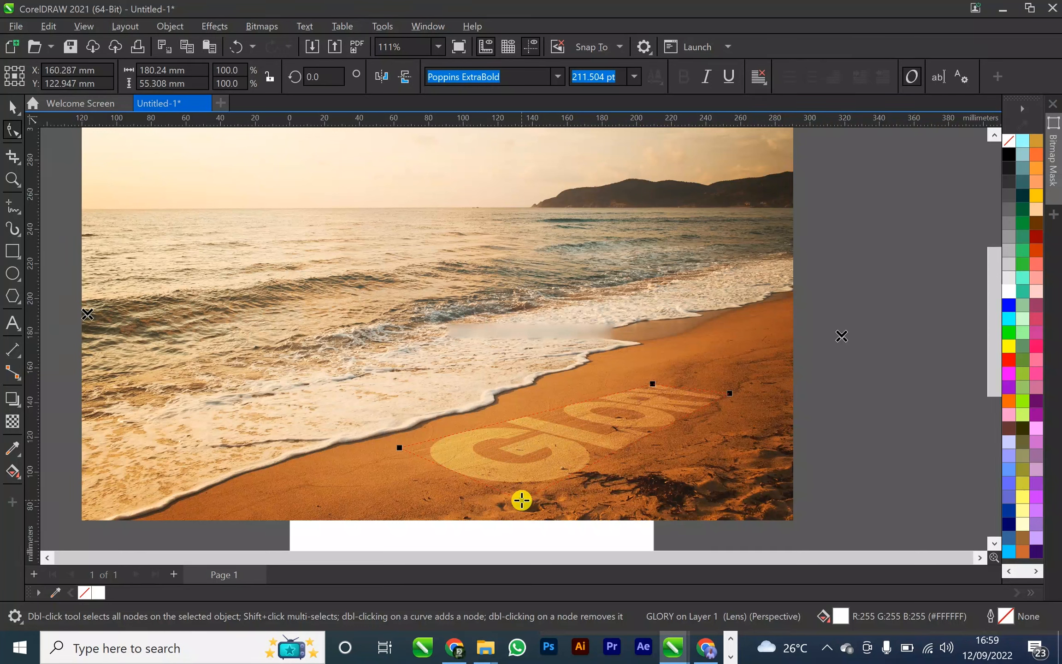
left_click(12, 107)
left_click(814, 375)
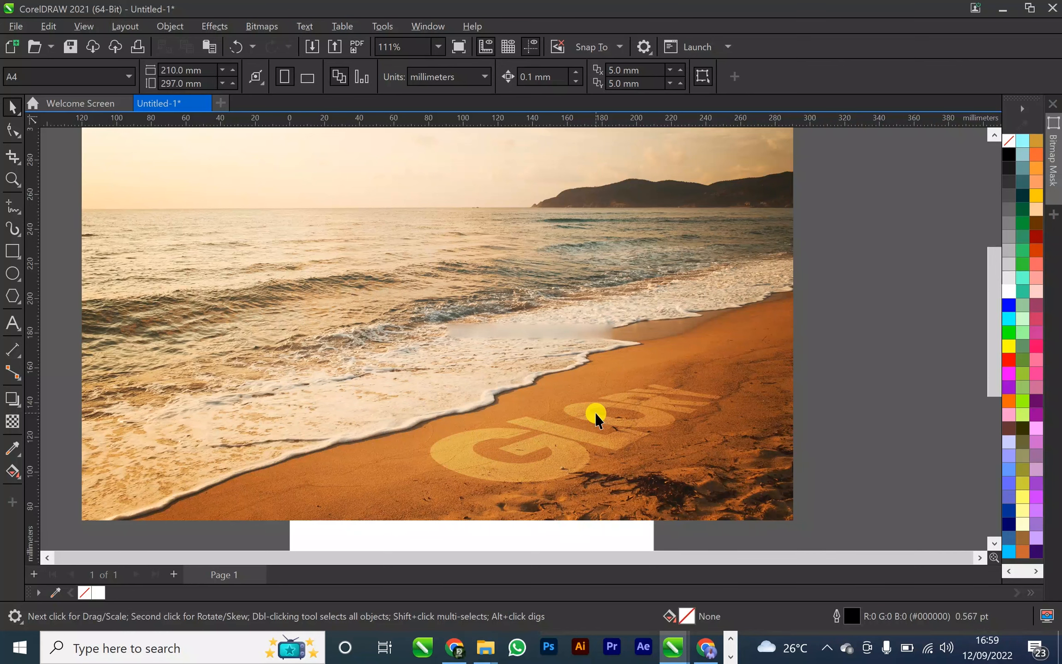
scroll(595, 412, "down", 2)
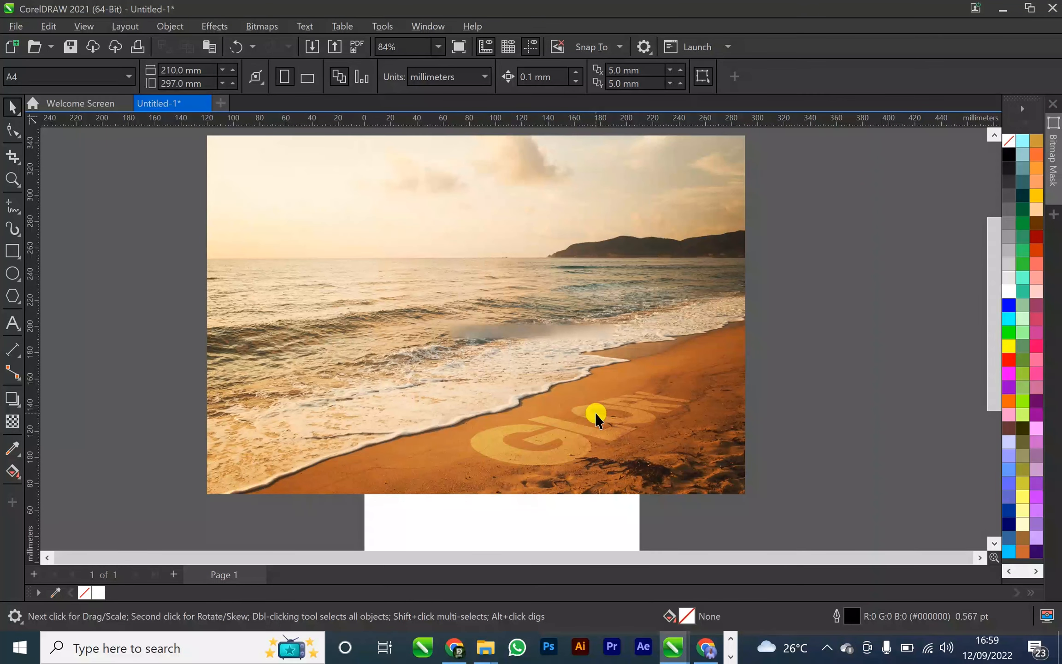
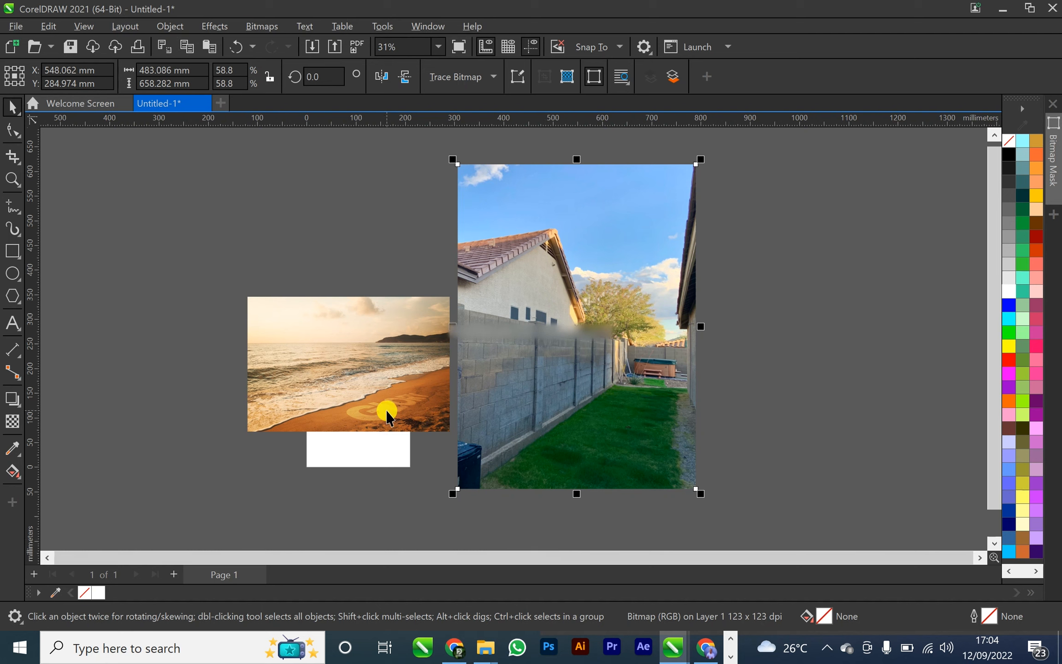
Select the beach photo together with the GLORY text and group them
left_click(288, 359)
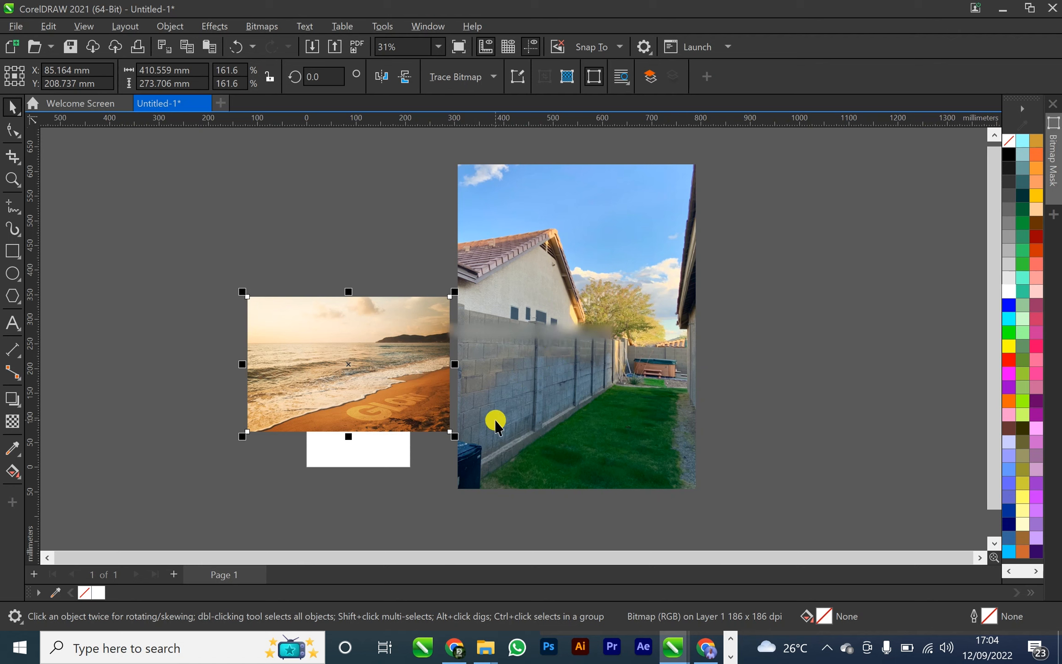
left_click(219, 267)
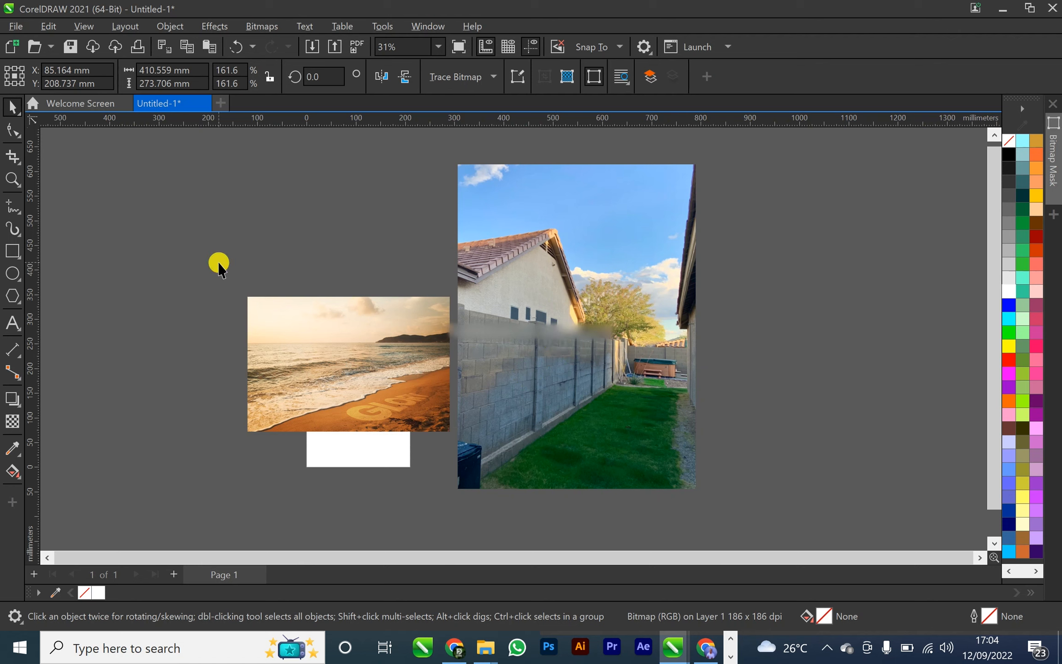
left_click_drag(455, 433, 464, 443)
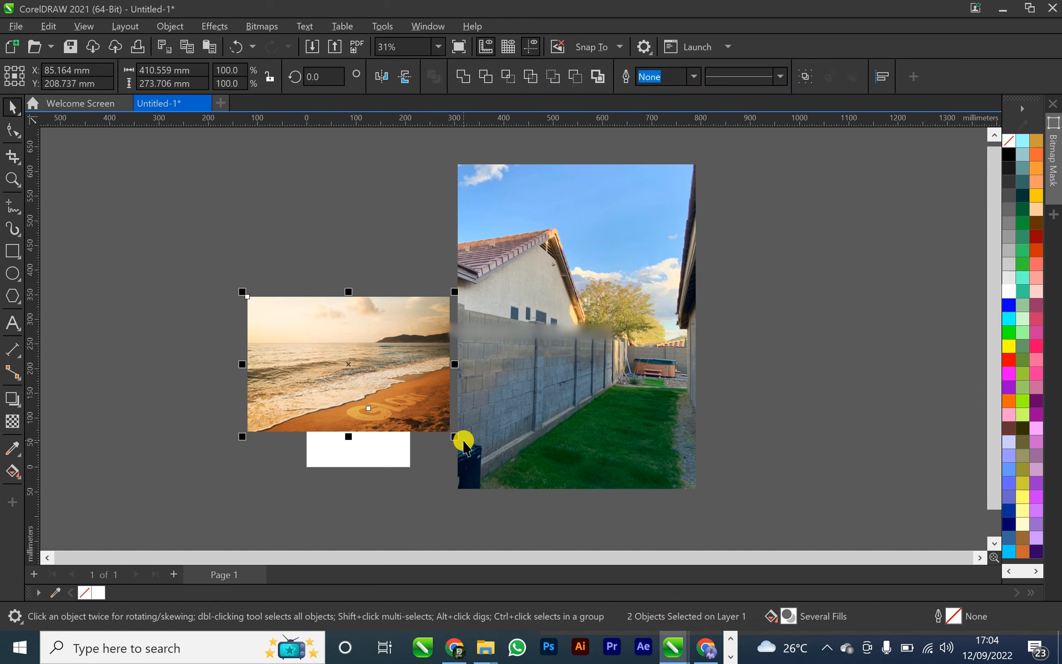
key("ctrl+g")
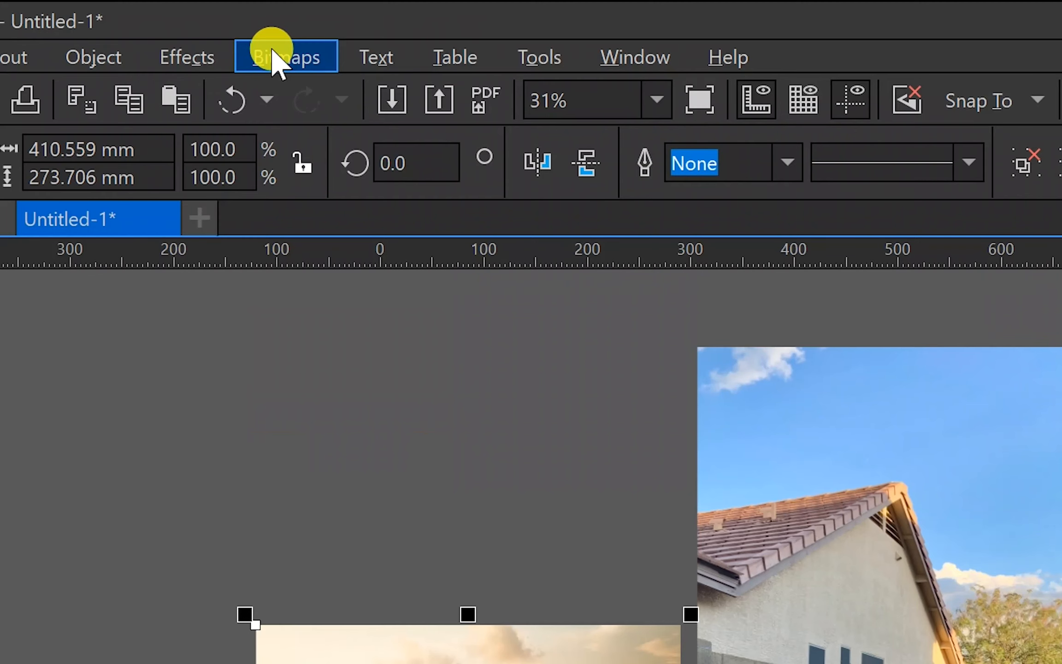
Convert the group to a 300 dpi RGB Color (24-bit) bitmap with anti-aliasing and transparent background
left_click(259, 26)
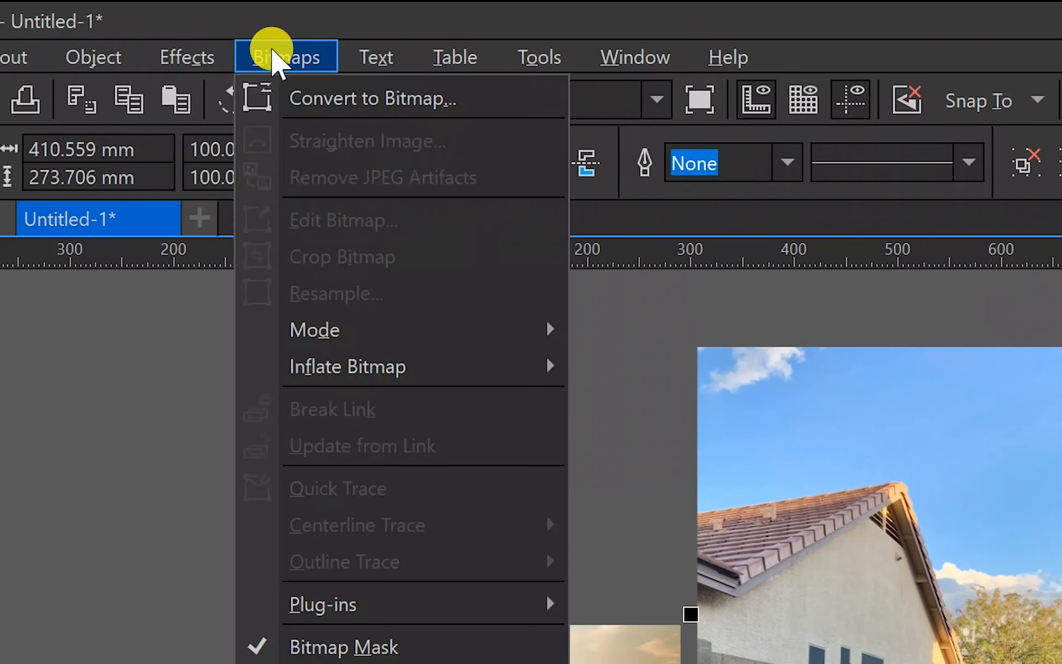
left_click(327, 95)
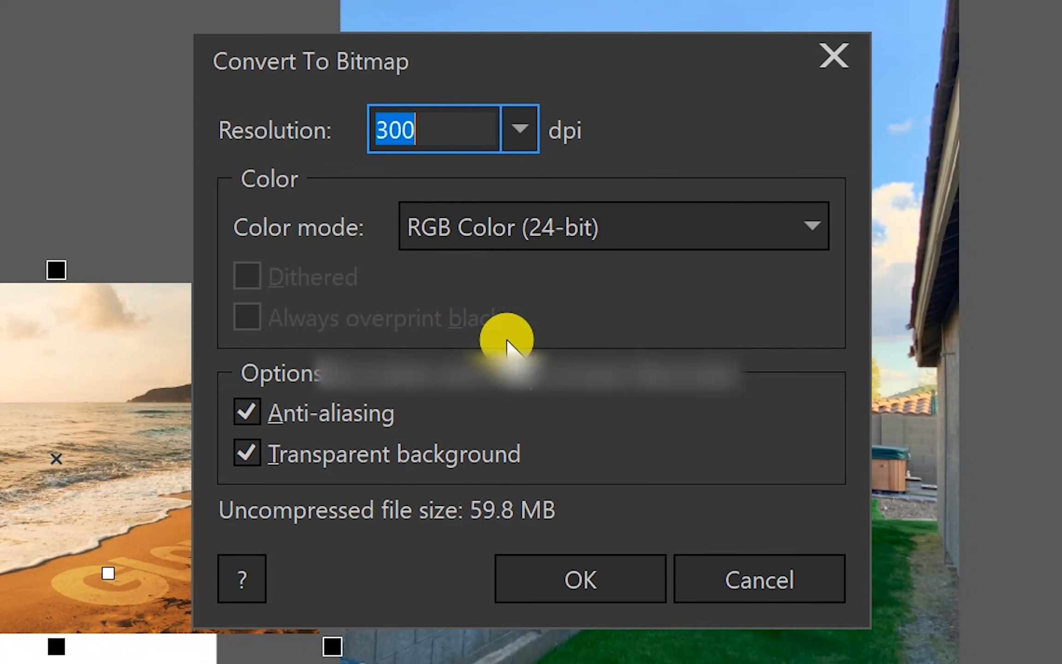
left_click(522, 134)
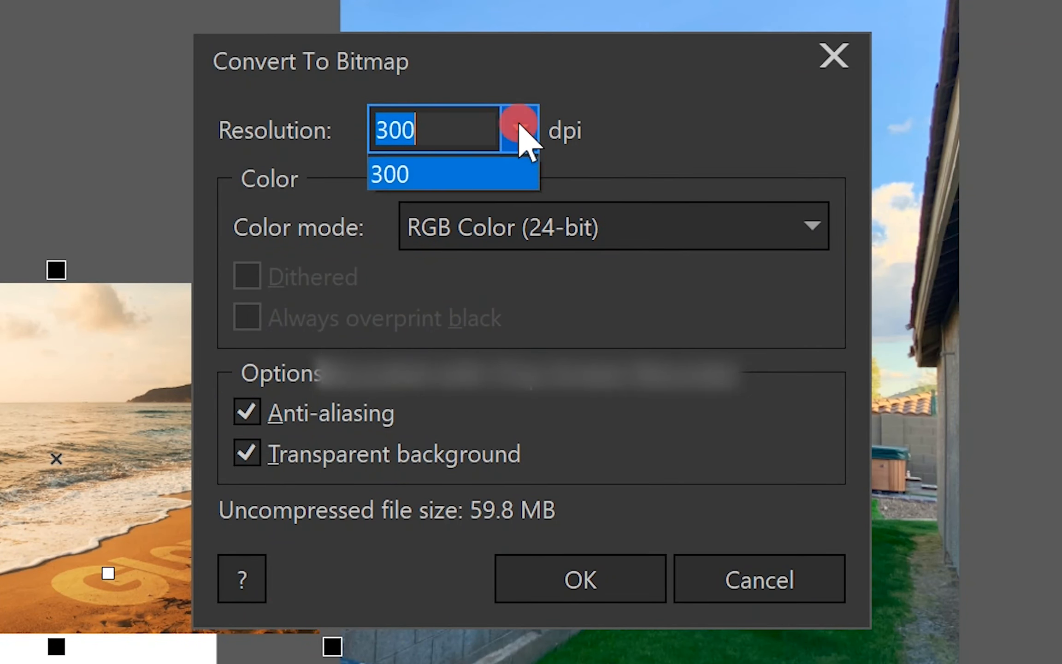
left_click(527, 130)
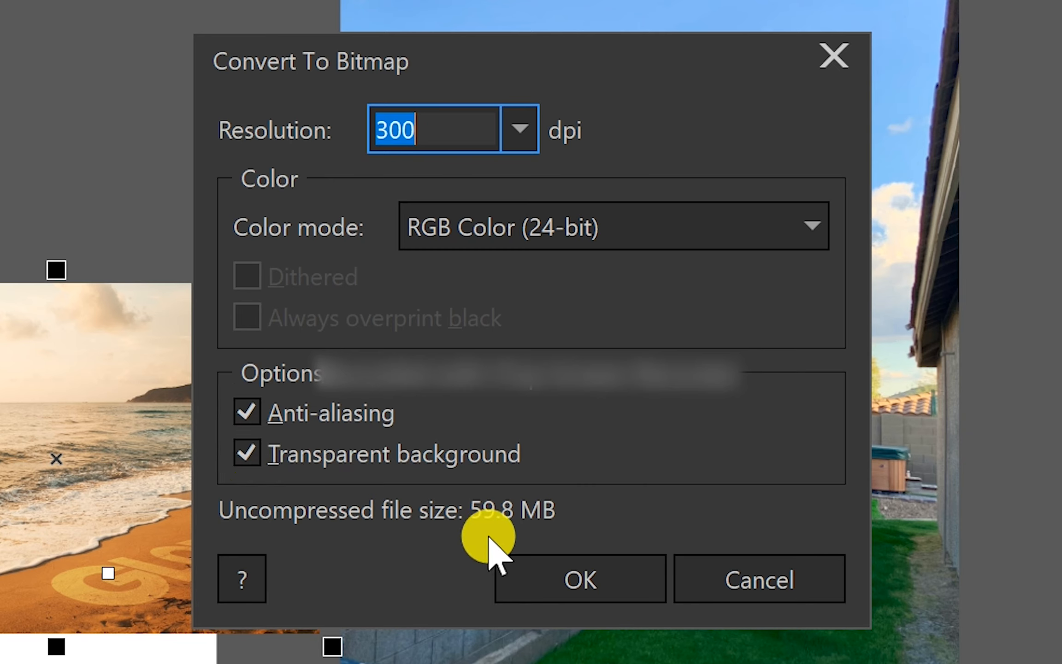
left_click(564, 581)
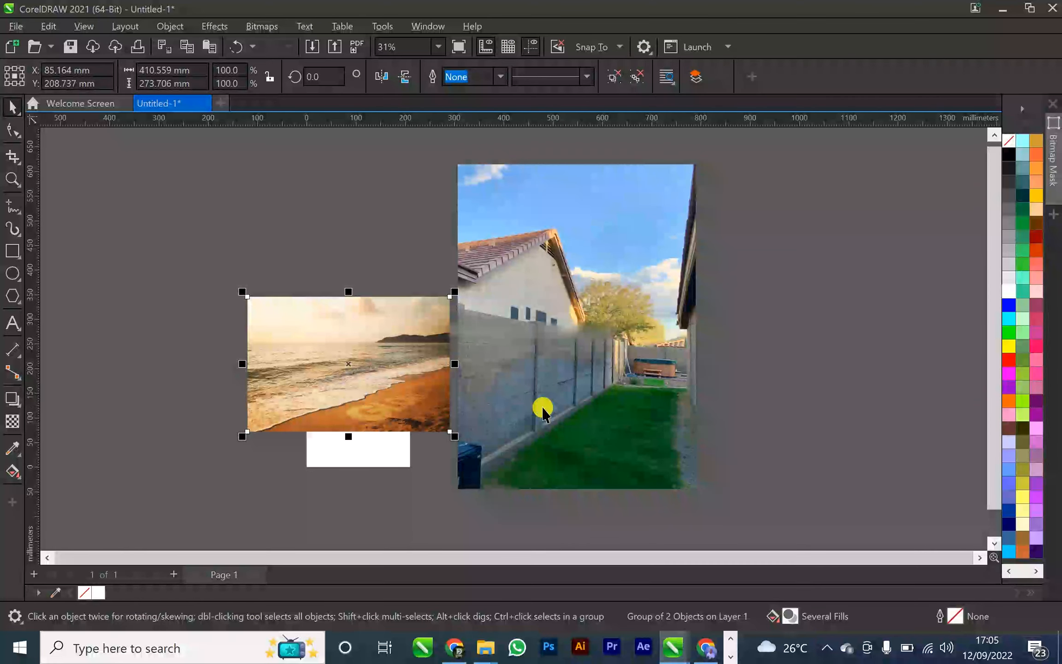
Move the merged beach bitmap over the block wall in the backyard photo and bring it to the front
left_click(345, 222)
left_click_drag(379, 423, 325, 400)
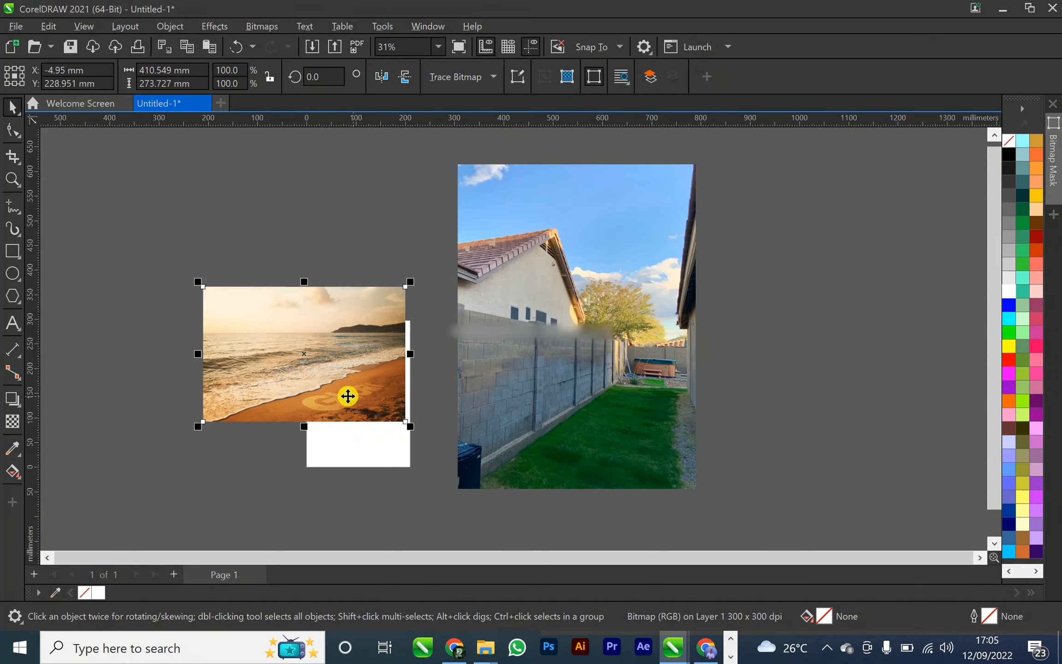
left_click(346, 401)
left_click(347, 271)
left_click(339, 384)
left_click_drag(340, 384, 603, 413)
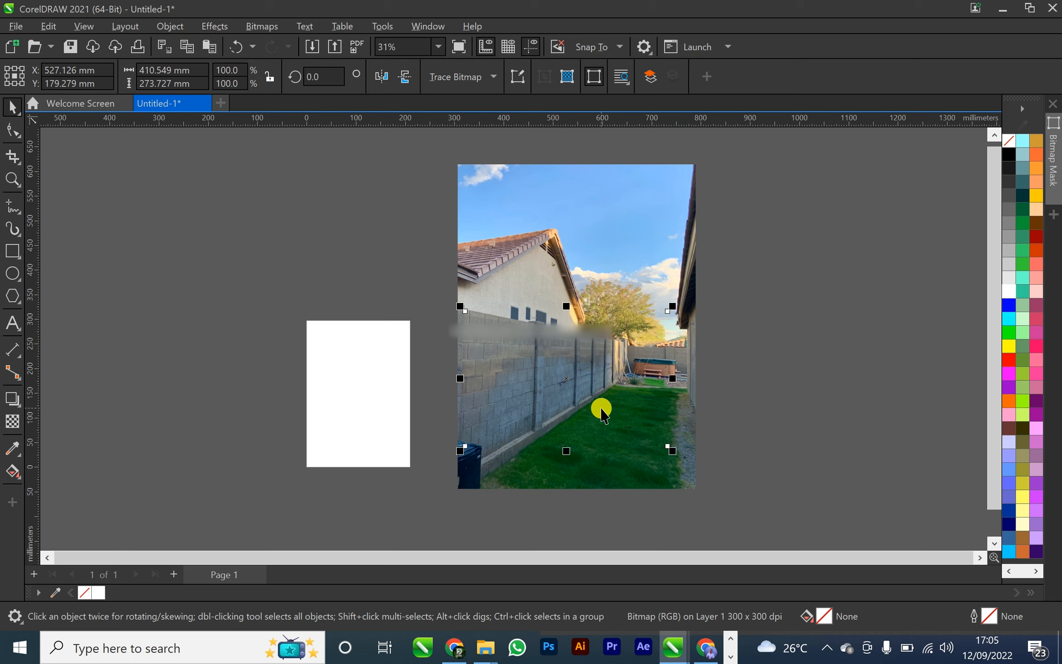
key("shift+Page_Up")
mouse_move(581, 381)
left_mouse_down()
mouse_move(605, 384)
mouse_move(591, 391)
mouse_move(676, 386)
mouse_move(580, 381)
left_mouse_up()
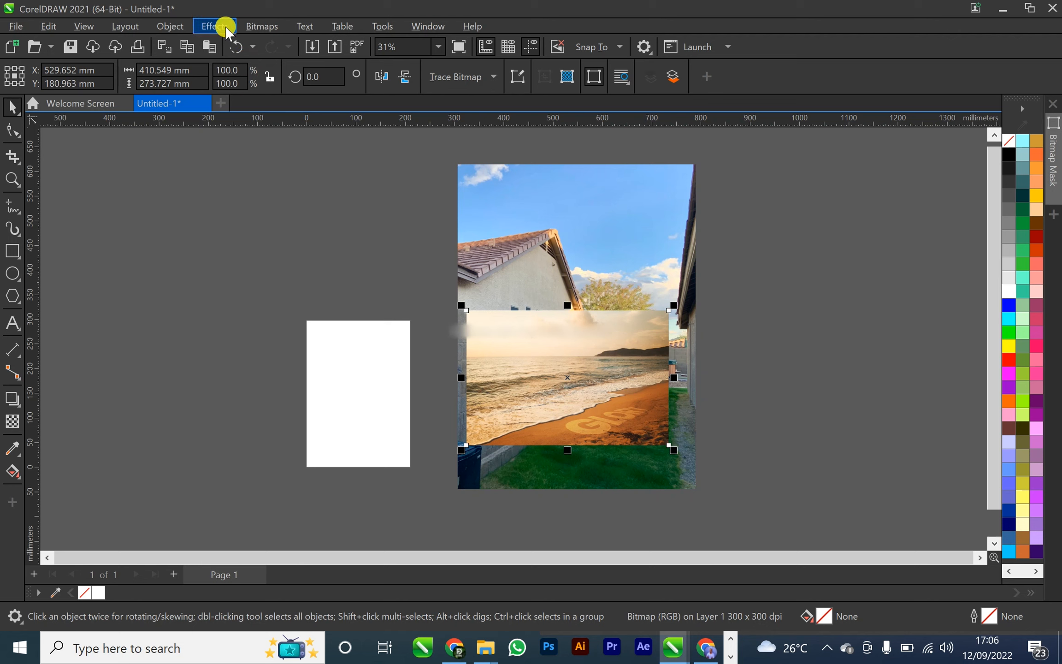
Add perspective to the beach bitmap, pull its two far corners in along the wall and extend its near lower corner down to the wall base
left_click(170, 27)
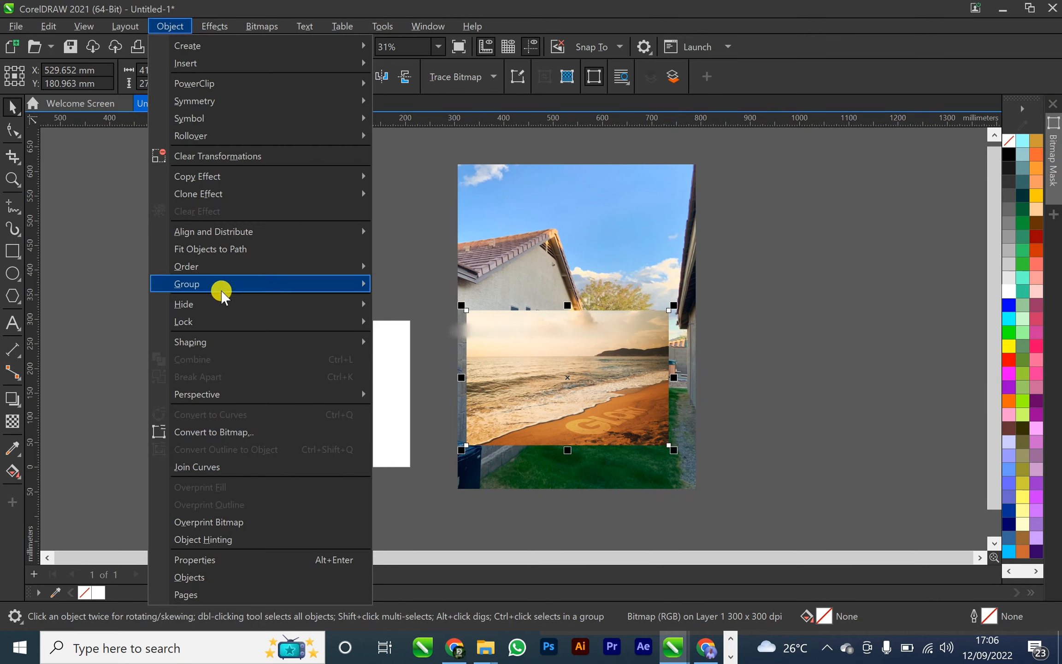
mouse_move(213, 396)
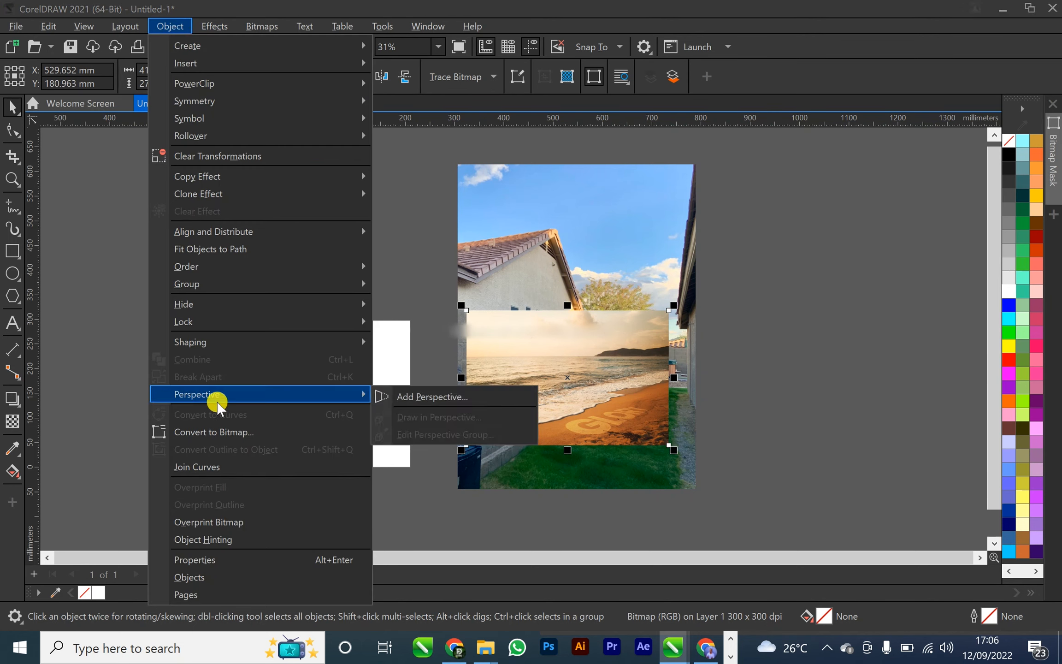
left_click(401, 398)
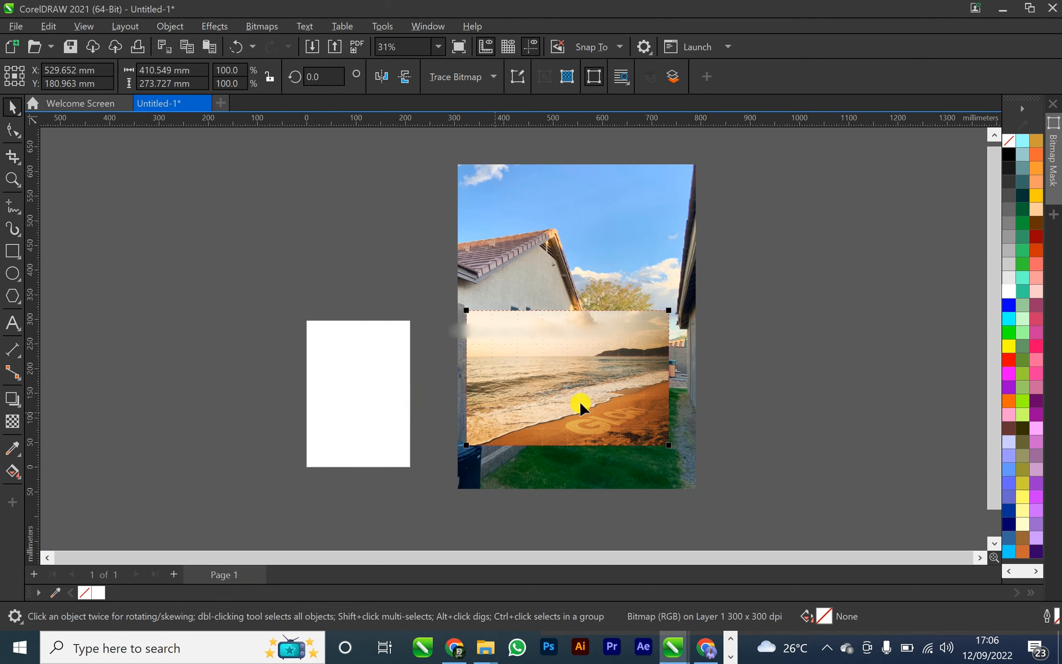
mouse_move(668, 310)
left_mouse_down()
mouse_move(604, 348)
mouse_move(576, 348)
mouse_move(576, 333)
left_mouse_up()
mouse_move(669, 446)
left_mouse_down()
mouse_move(576, 403)
mouse_move(593, 395)
left_mouse_up()
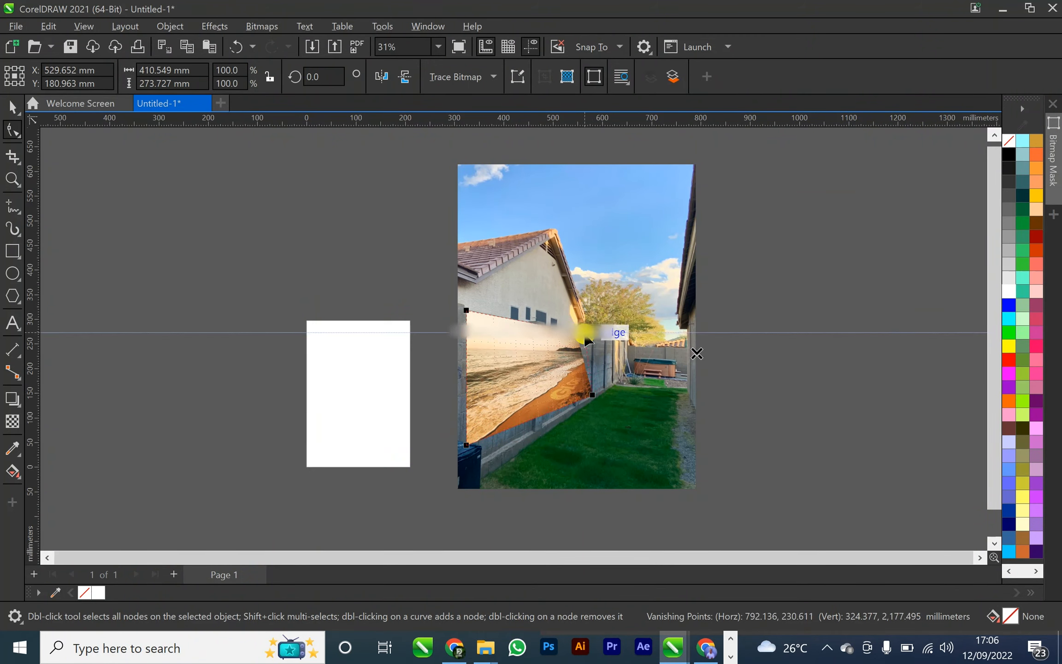
left_click_drag(592, 339, 594, 339)
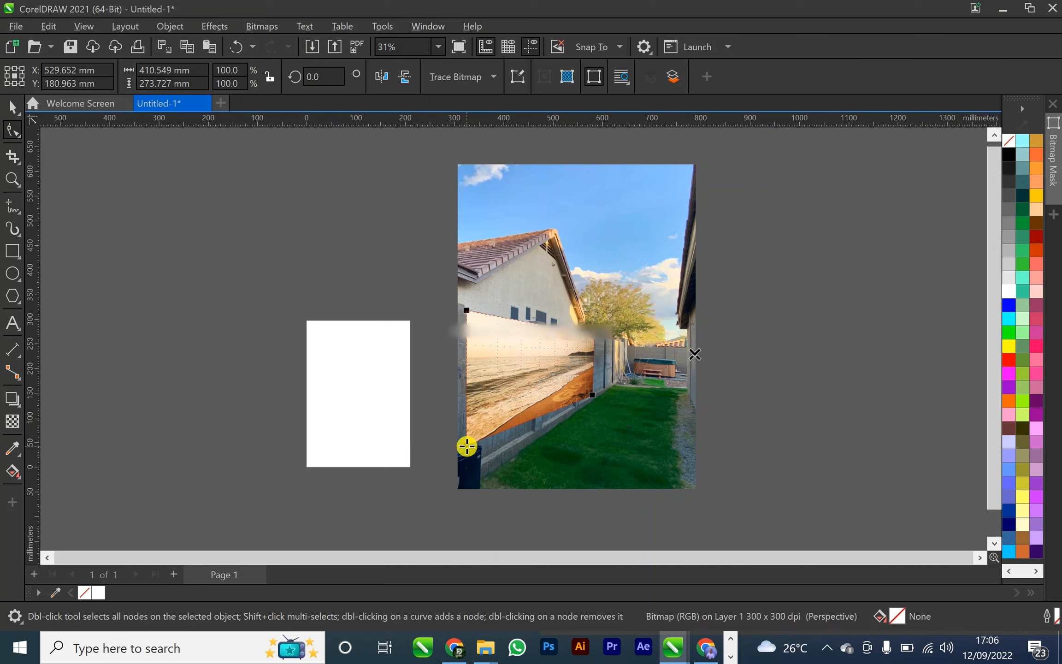
left_click_drag(467, 447, 467, 473)
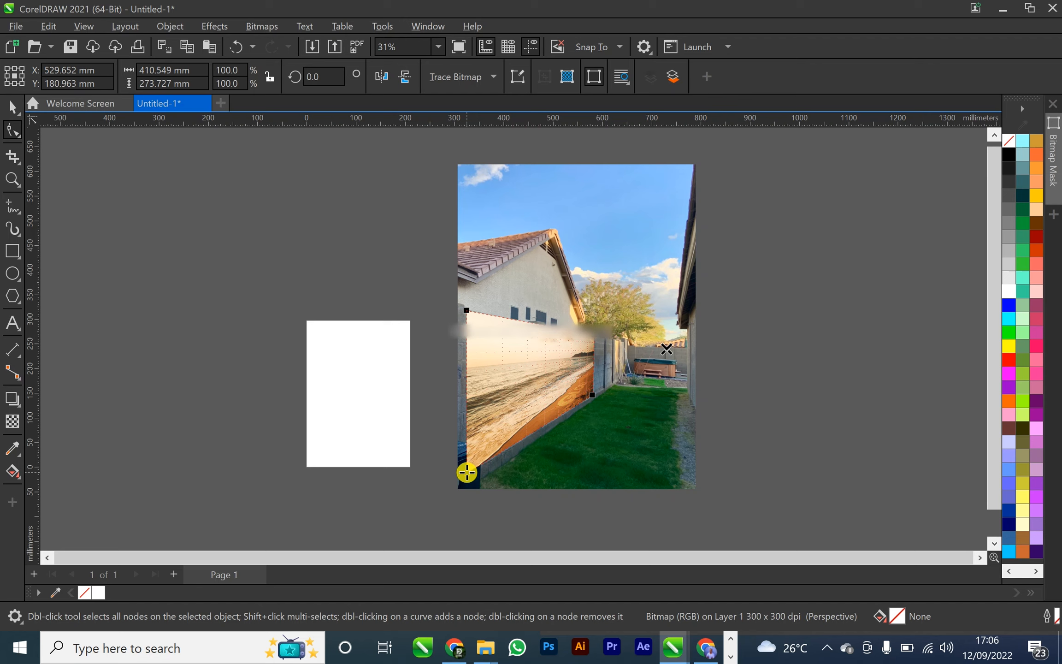
Nudge the two far corners of the beach bitmap slightly inward to match the wall's vertical joint
scroll(603, 379, "up", 4)
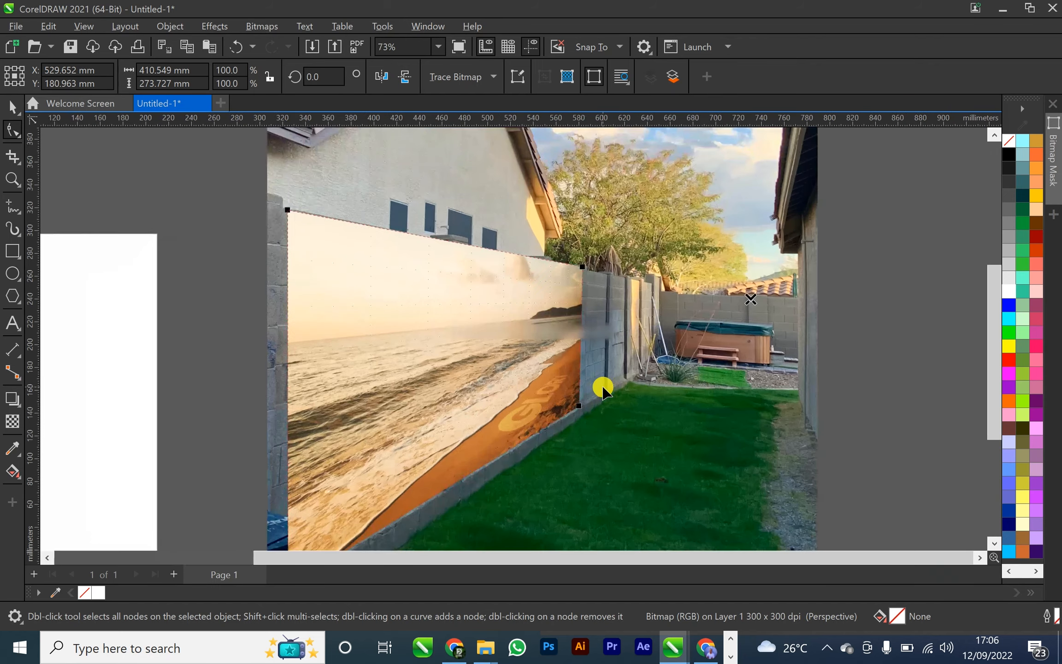
scroll(602, 389, "up", 2)
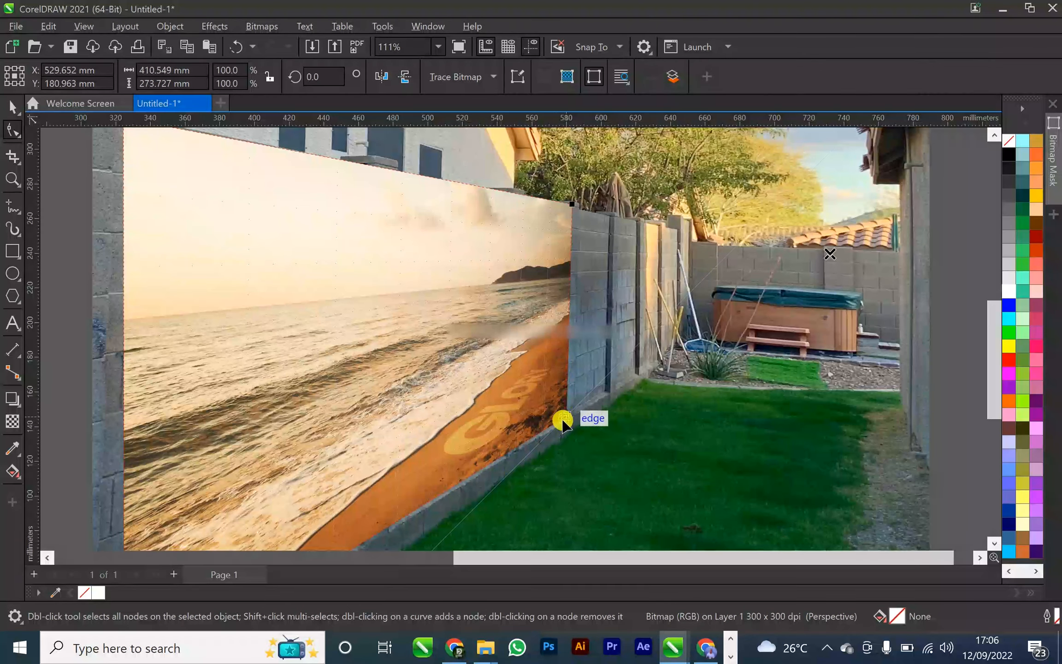
left_click_drag(563, 419, 559, 422)
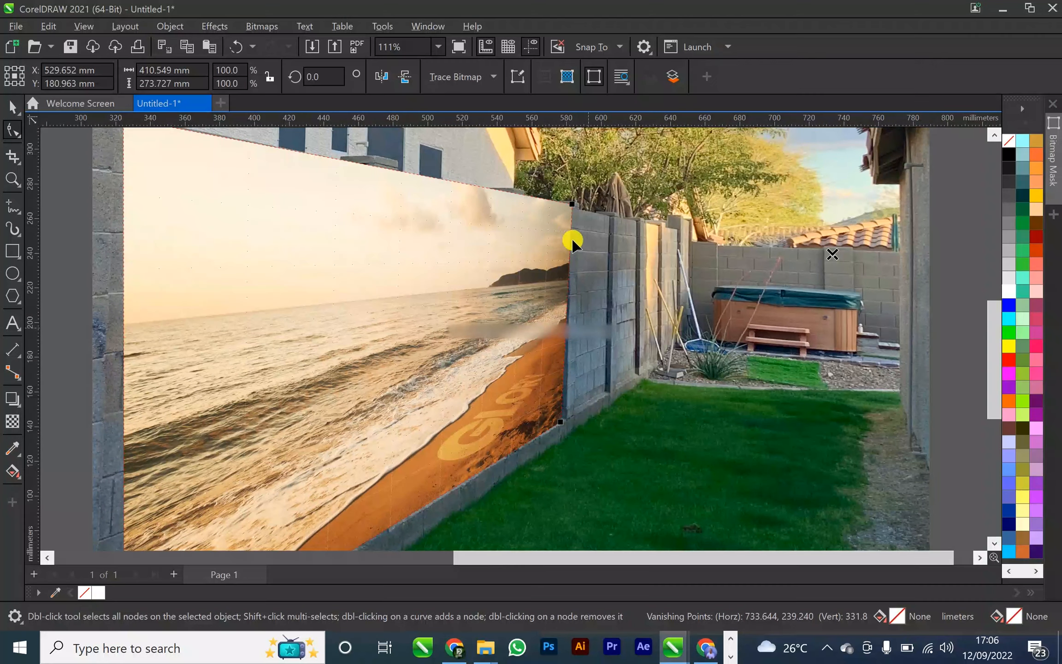
left_click_drag(571, 210, 566, 208)
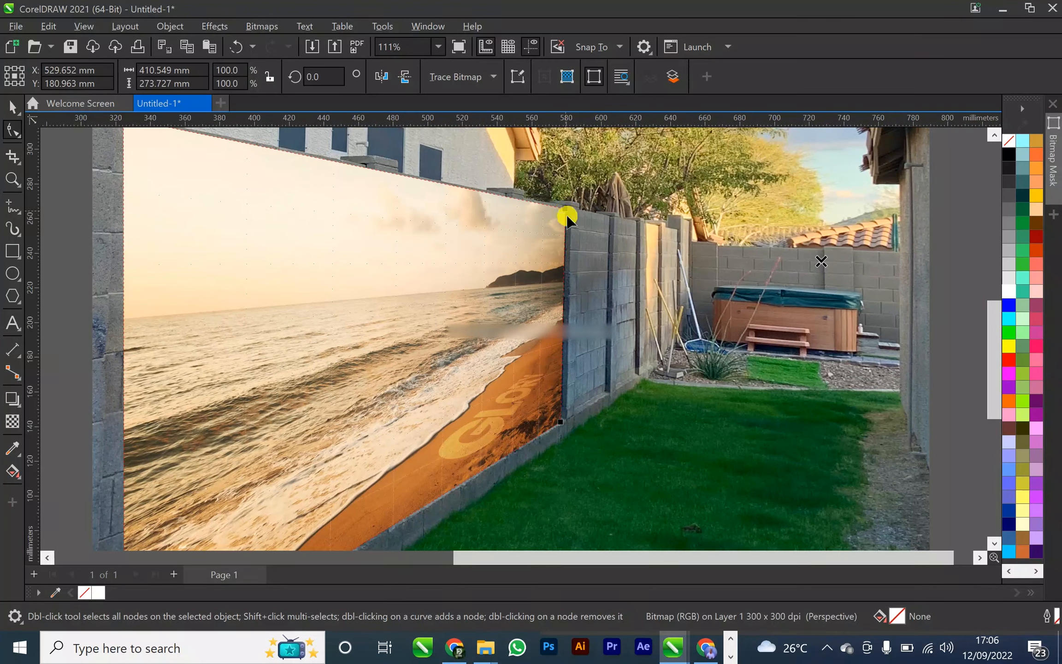
Nudge the near lower corner of the beach bitmap slightly outward and leave perspective editing
scroll(529, 323, "down", 1)
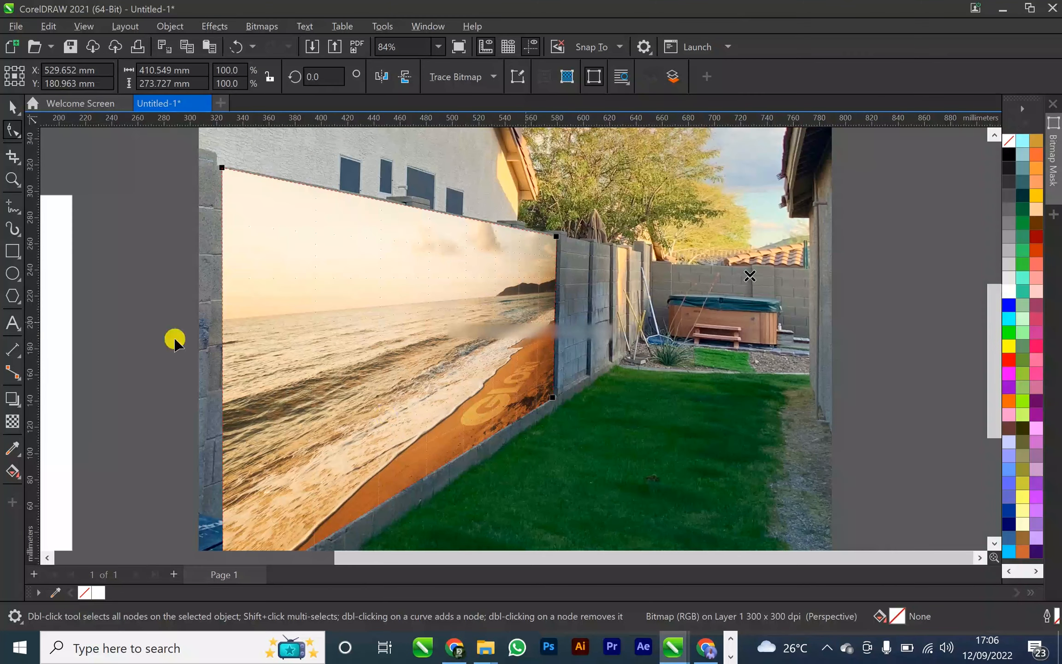
scroll(230, 466, "down", 2)
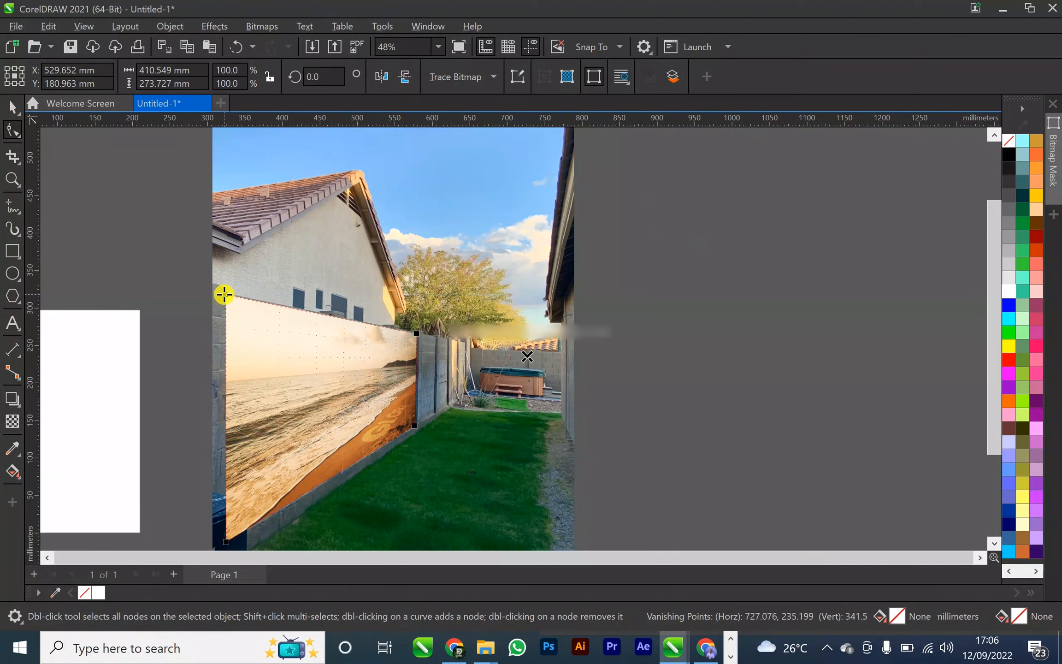
left_click_drag(226, 544, 222, 543)
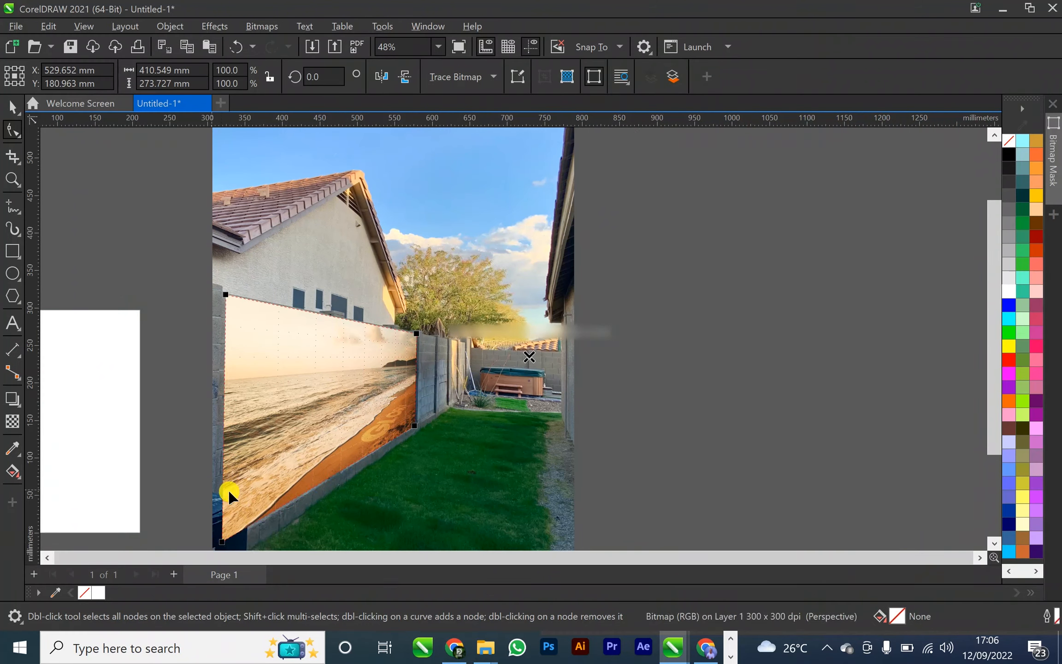
scroll(226, 503, "down", 2)
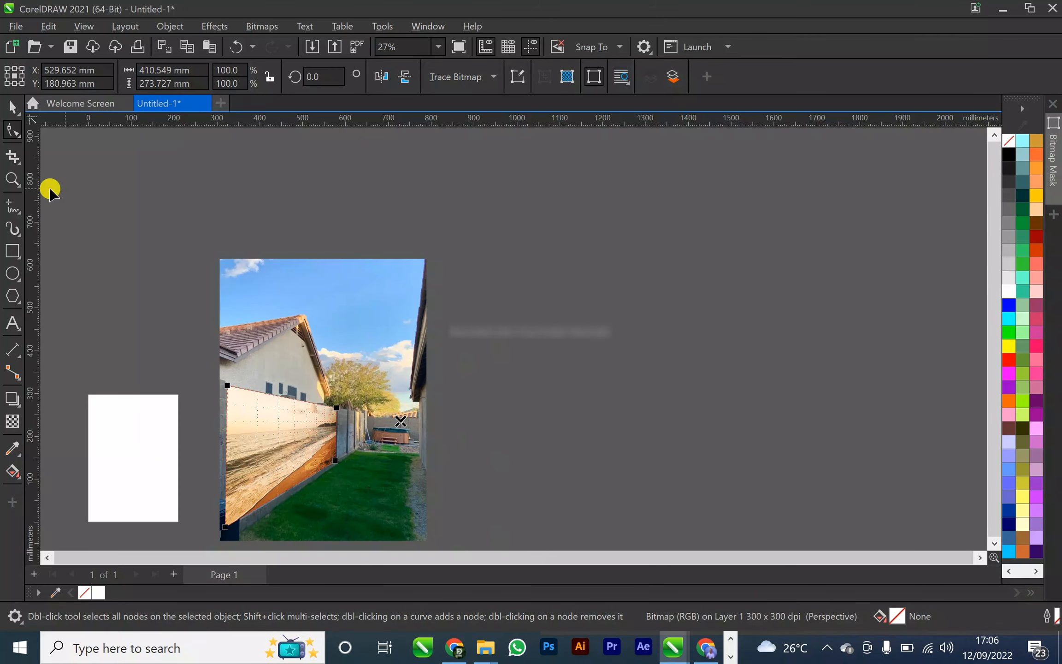
left_click(13, 106)
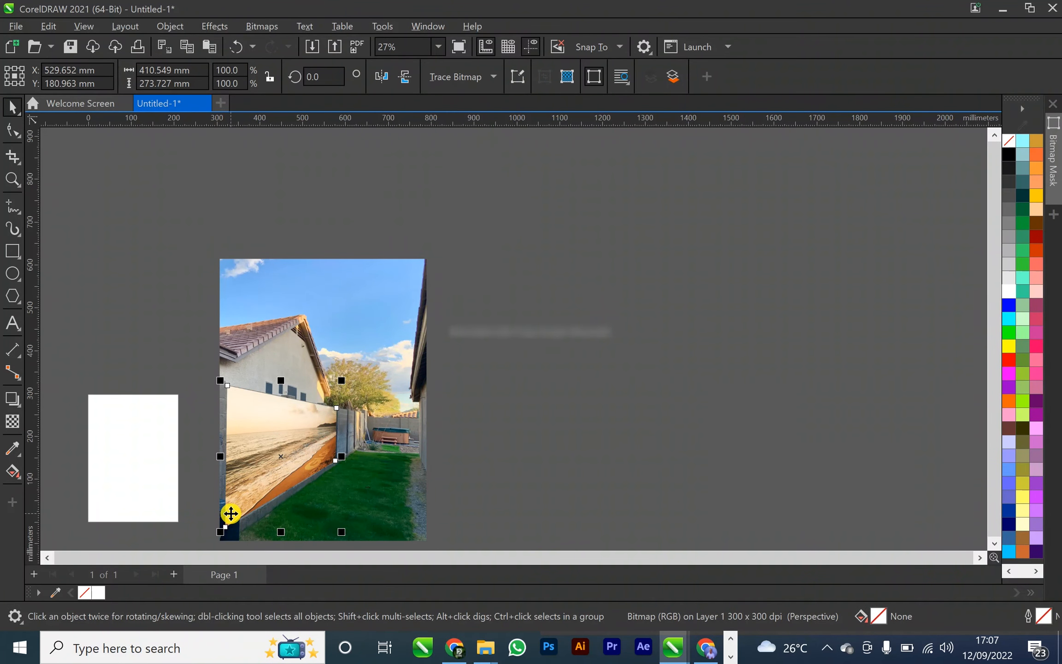
scroll(231, 513, "up", 5)
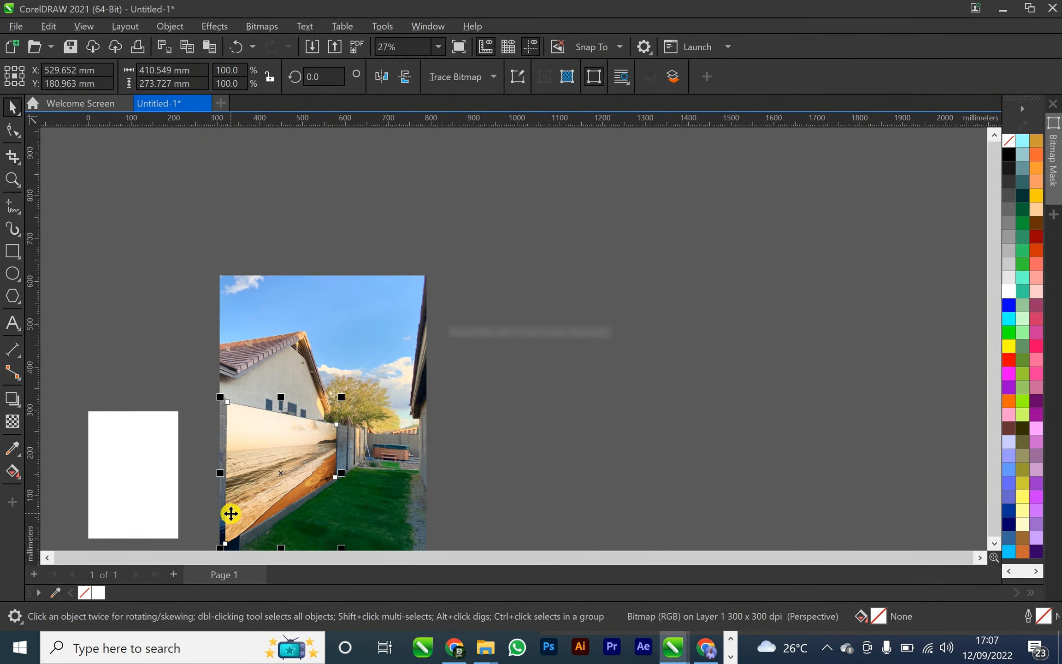
key("alt")
scroll(231, 513, "up", 1)
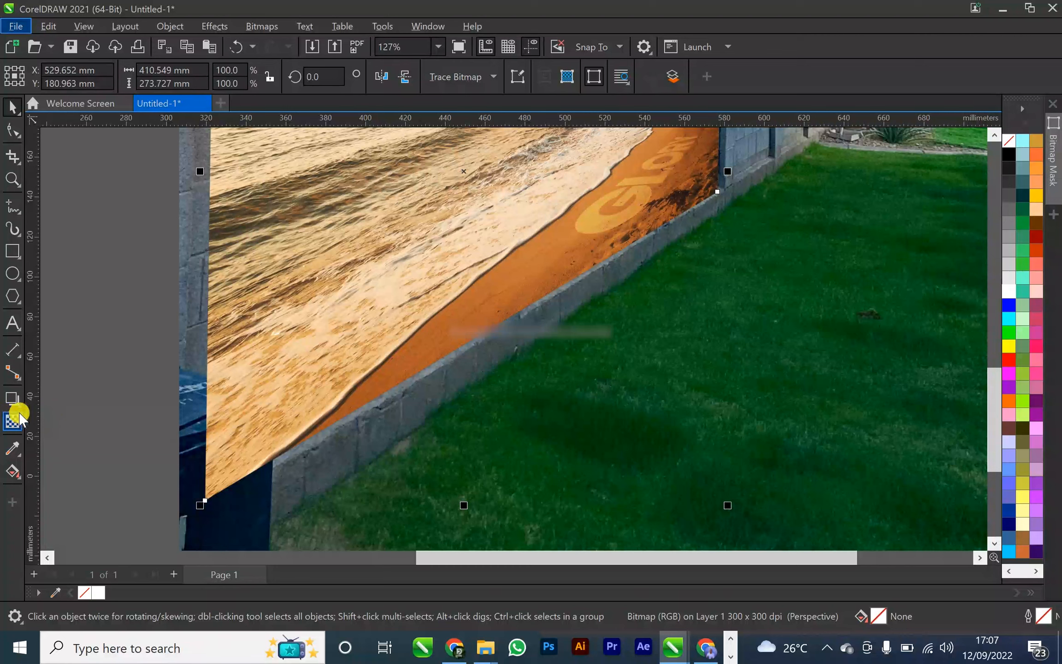
scroll(236, 348, "down", 2)
scroll(236, 348, "down", 5)
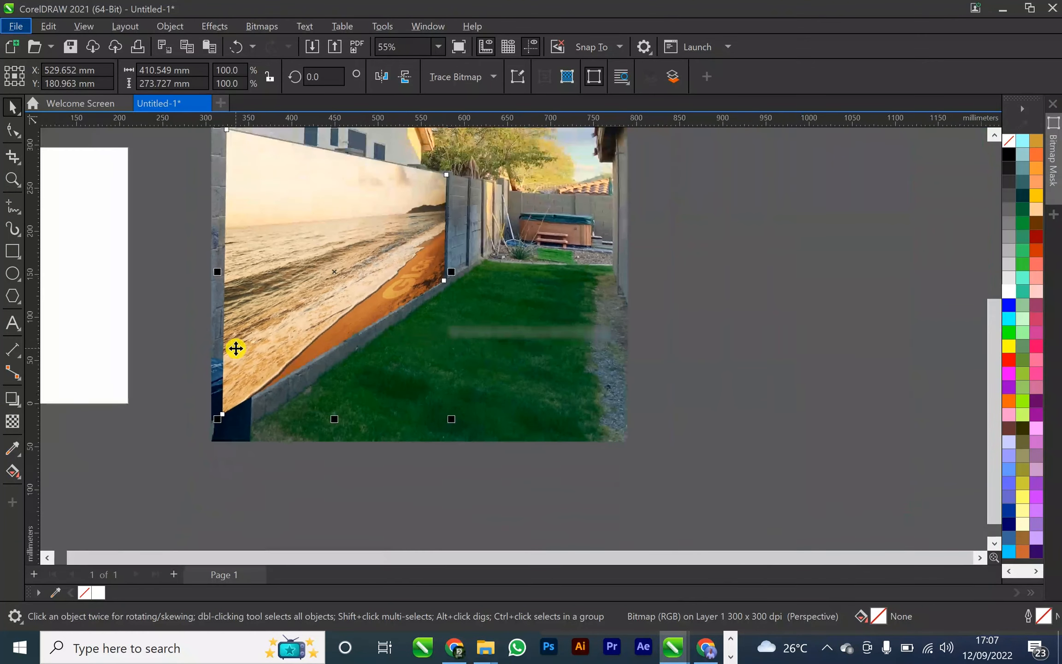
Reopen the beach bitmap's perspective, shift its two near corners outward towards the photo's edge and fine-tune both lower corners against the wall
left_click(252, 298)
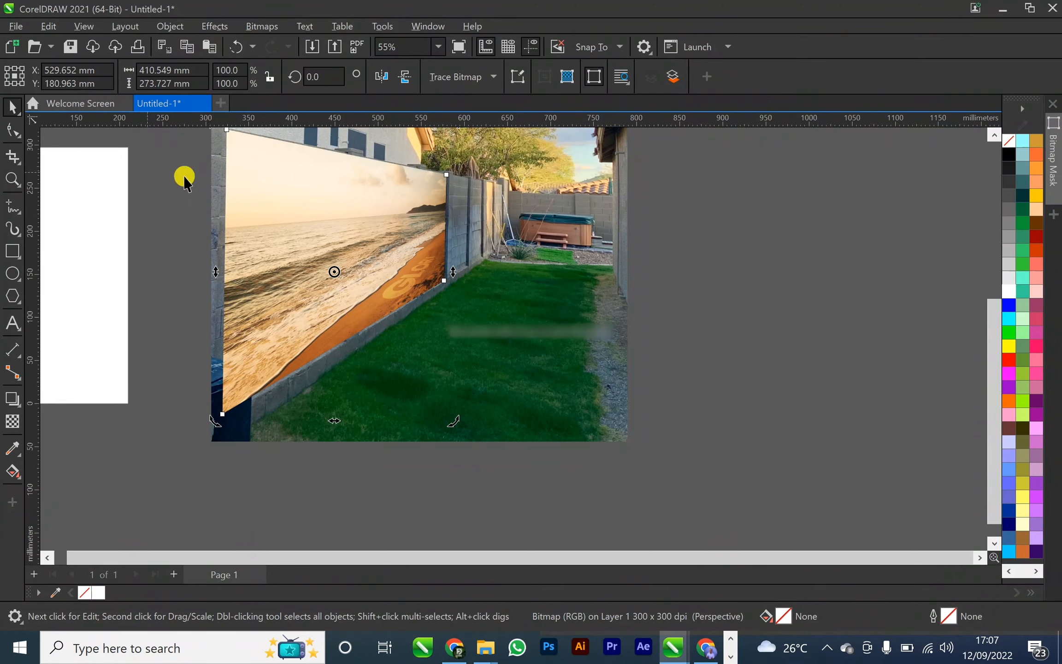
left_click(254, 190)
key("F10")
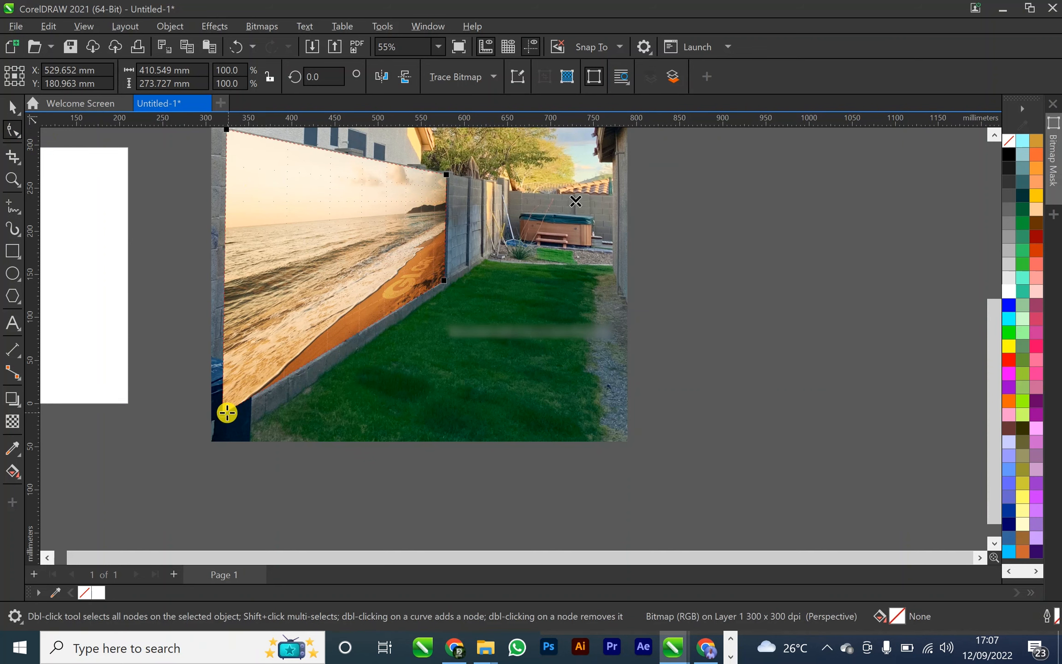
left_click_drag(222, 414, 215, 414)
mouse_move(219, 135)
left_mouse_down()
mouse_move(228, 167)
mouse_move(222, 147)
left_mouse_up()
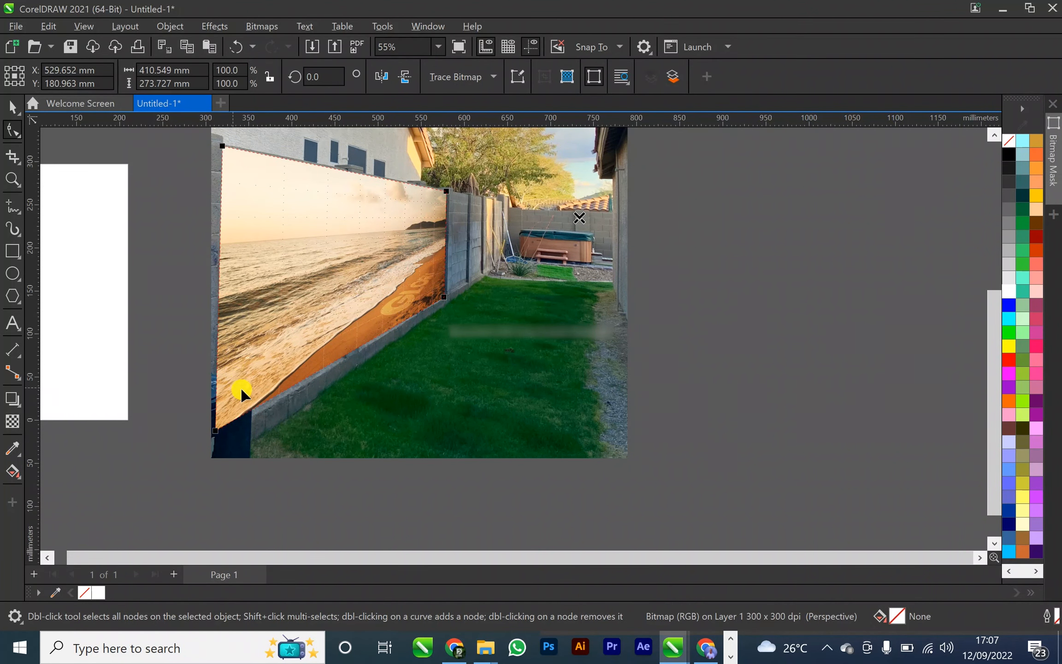
left_click_drag(218, 429, 220, 430)
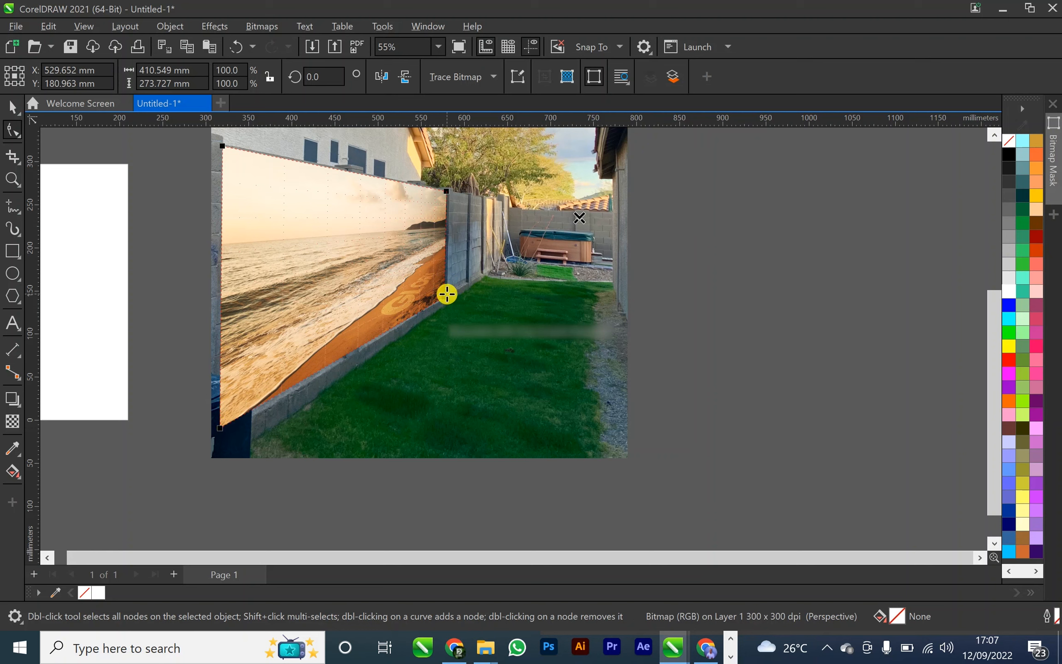
left_click_drag(447, 298, 444, 296)
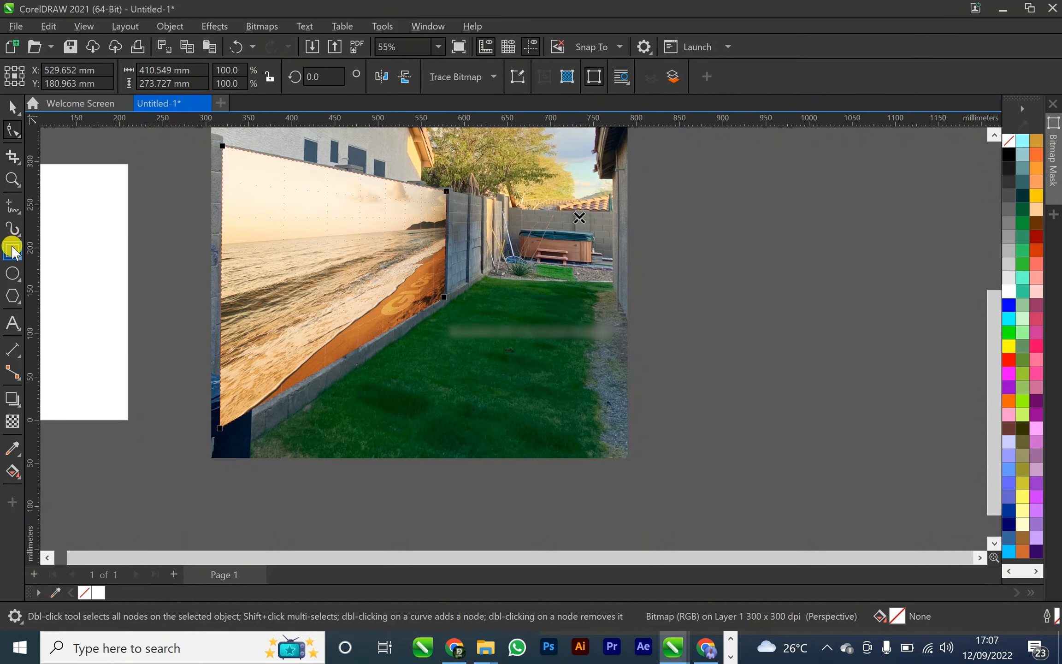
Apply a uniform transparency of 68 to the beach bitmap so the wall and bin underneath can be traced
left_click(11, 421)
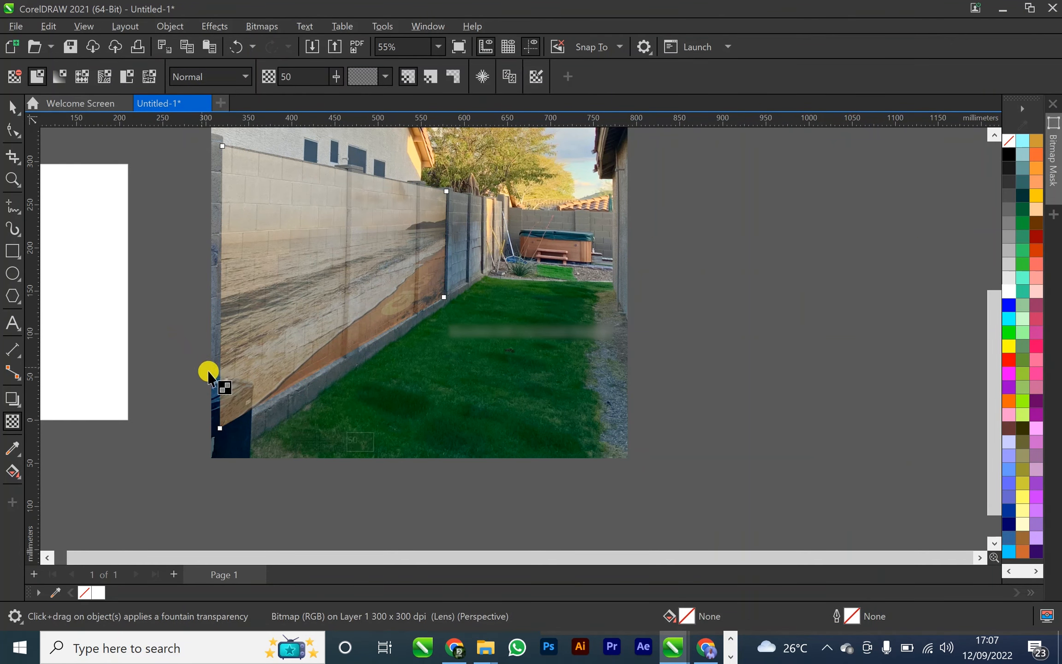
scroll(244, 392, "up", 3)
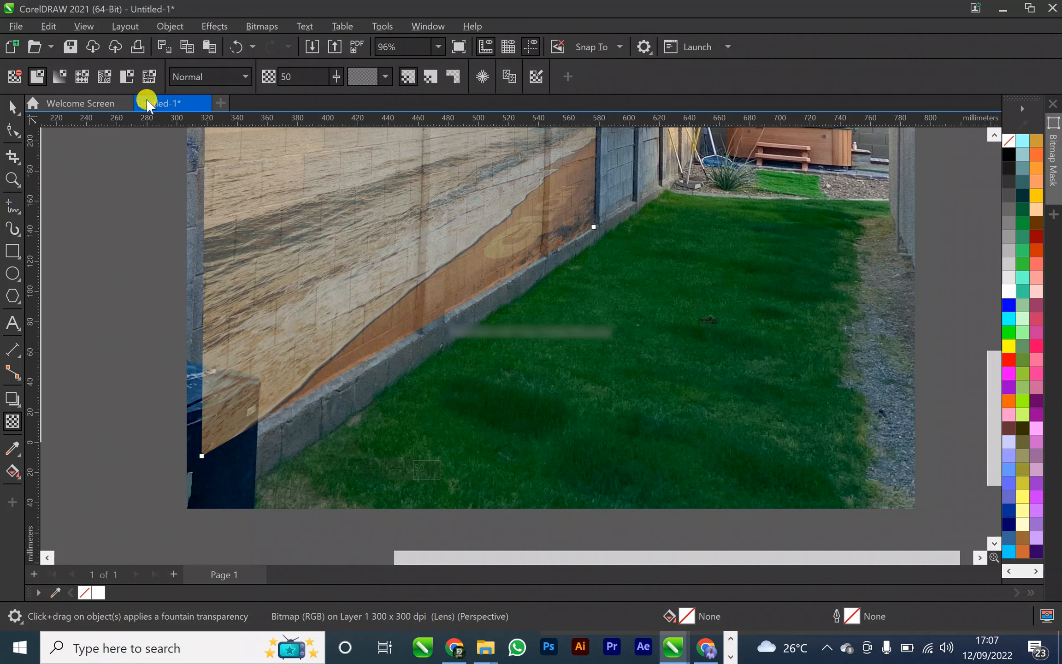
left_click_drag(339, 76, 354, 83)
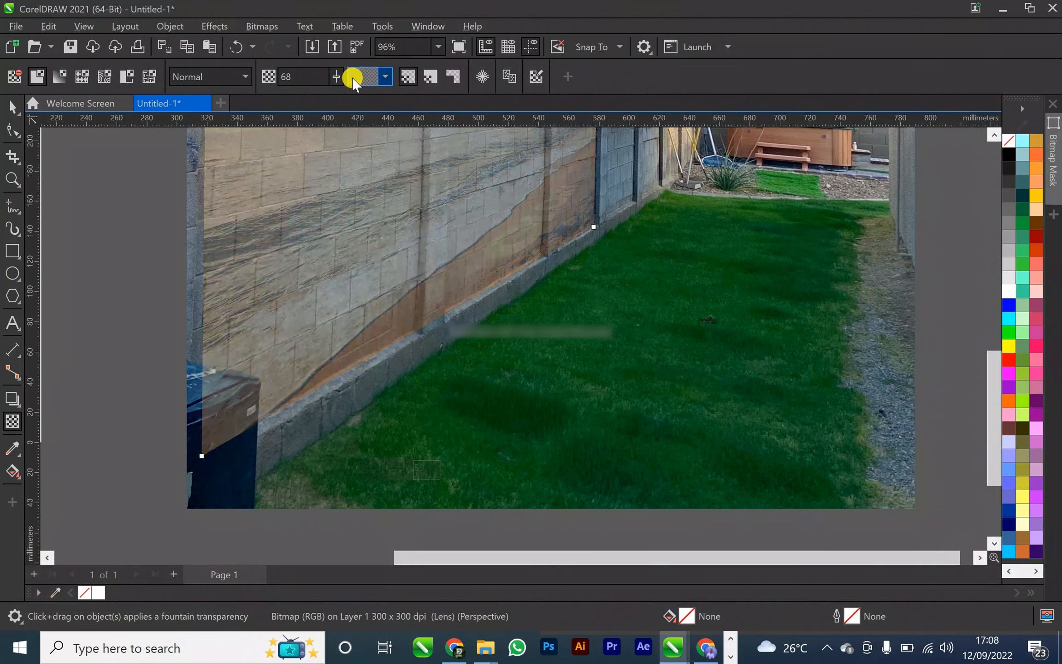
Start a Pen outline at the photo's near edge and trace the bin lid's upper edge across to its far corner
left_click(14, 205)
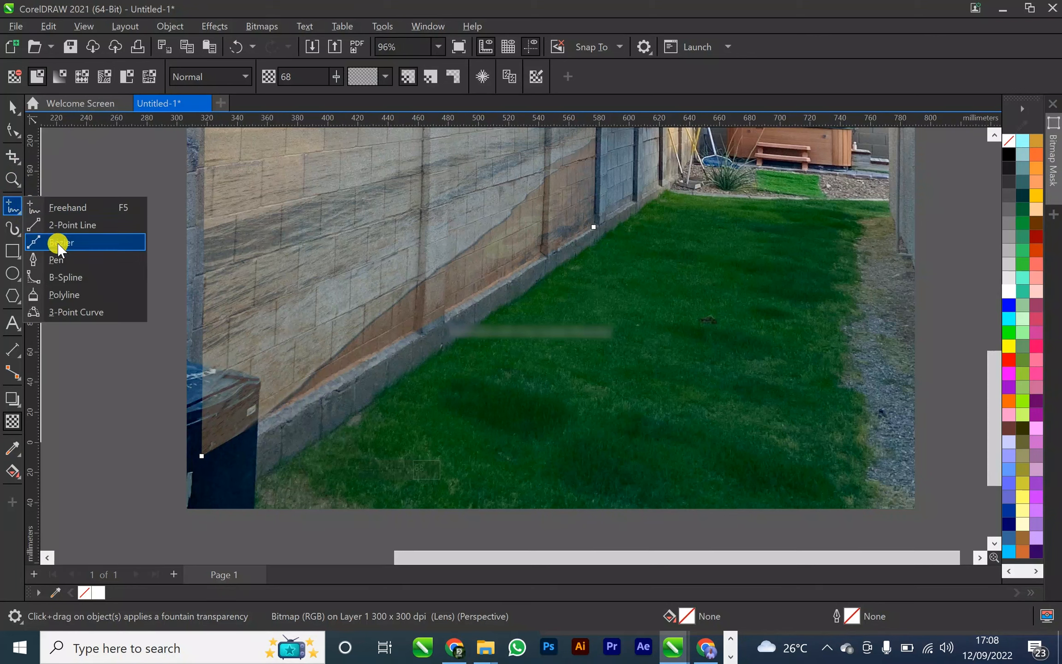
left_click(61, 259)
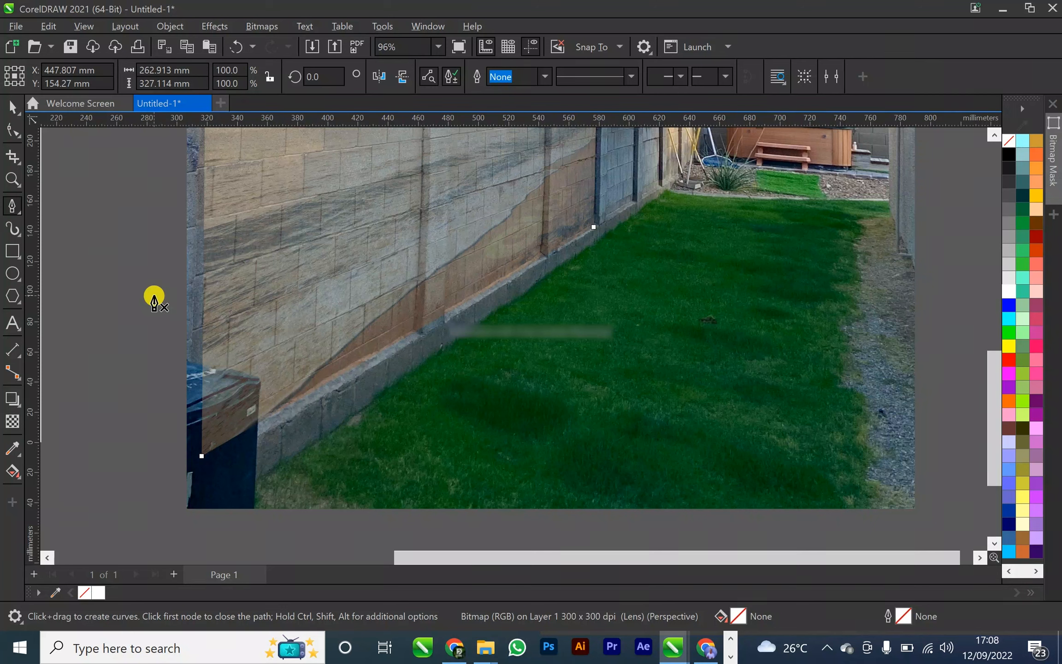
left_click(193, 364)
scroll(225, 373, "up", 4)
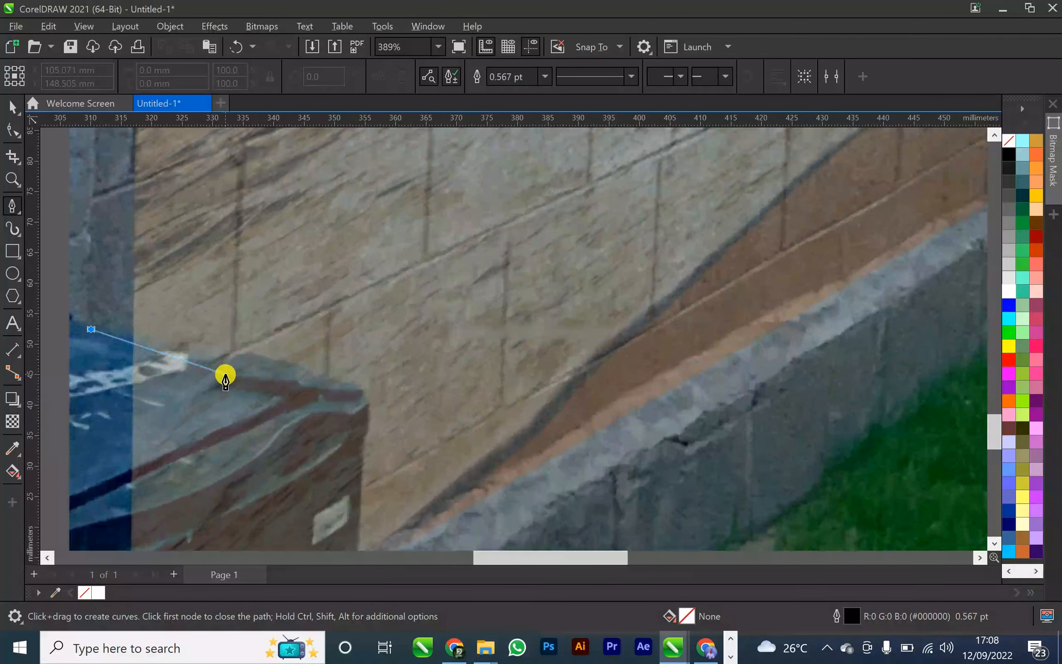
left_click(199, 354)
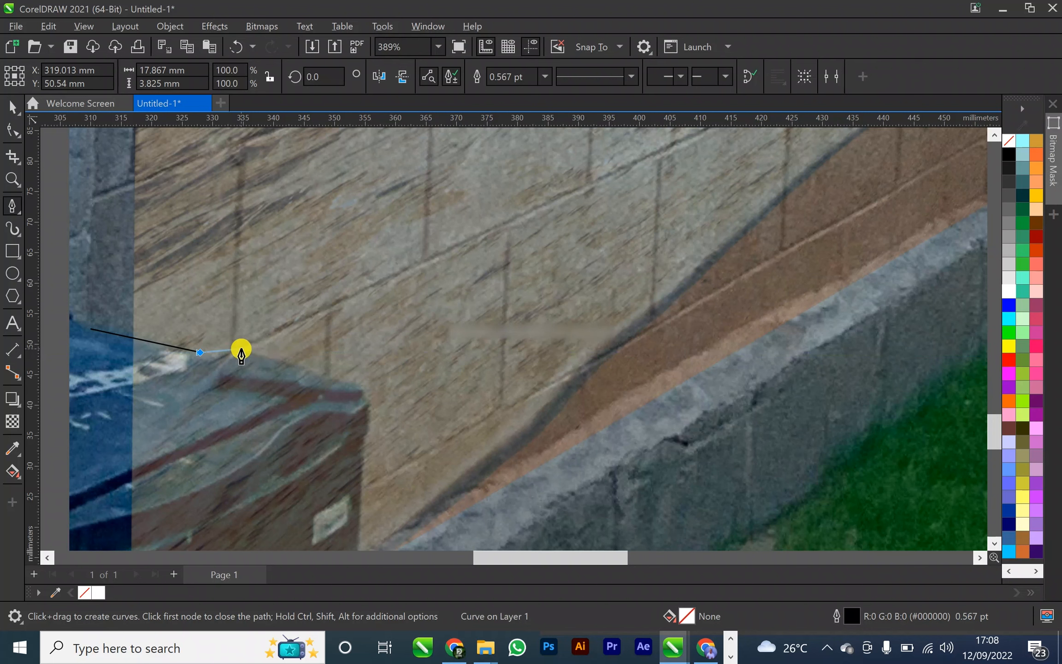
left_click_drag(241, 350, 266, 336)
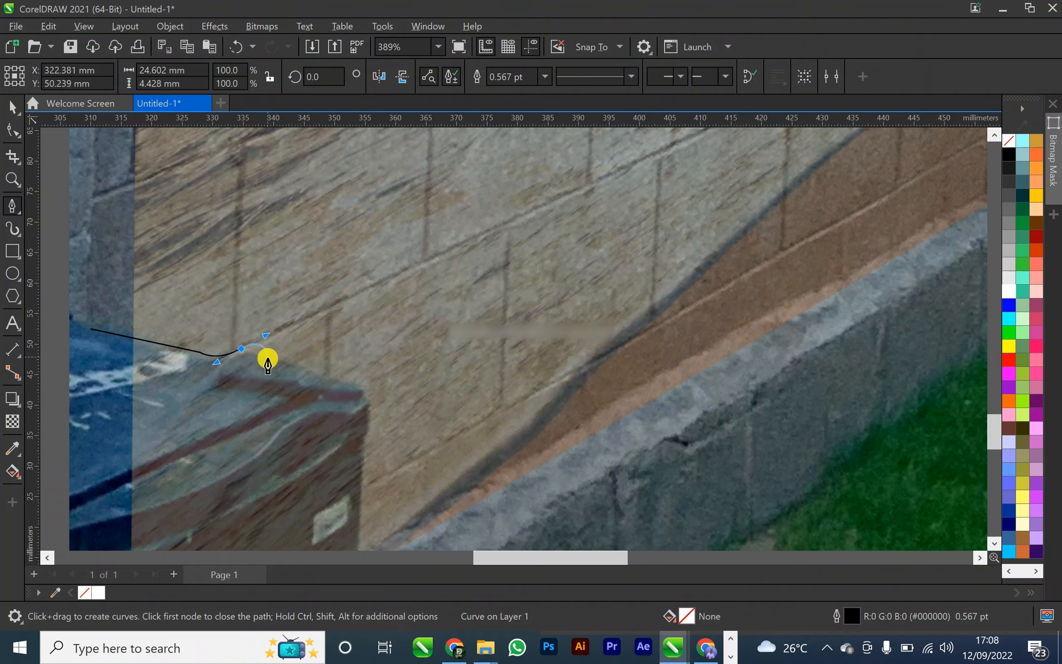
left_click(240, 349)
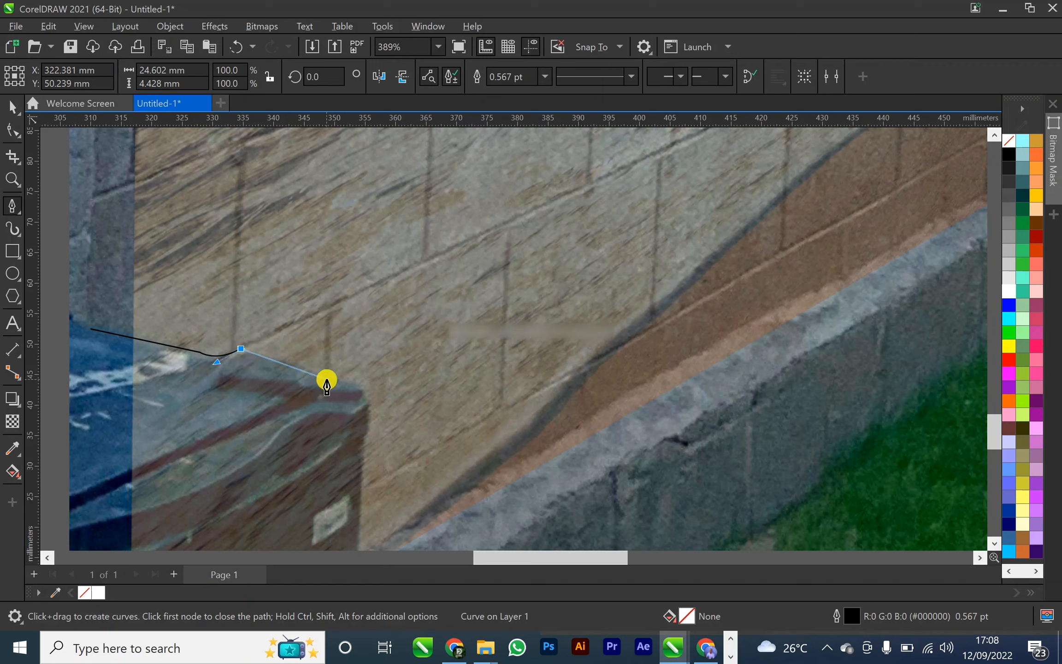
left_click(326, 377)
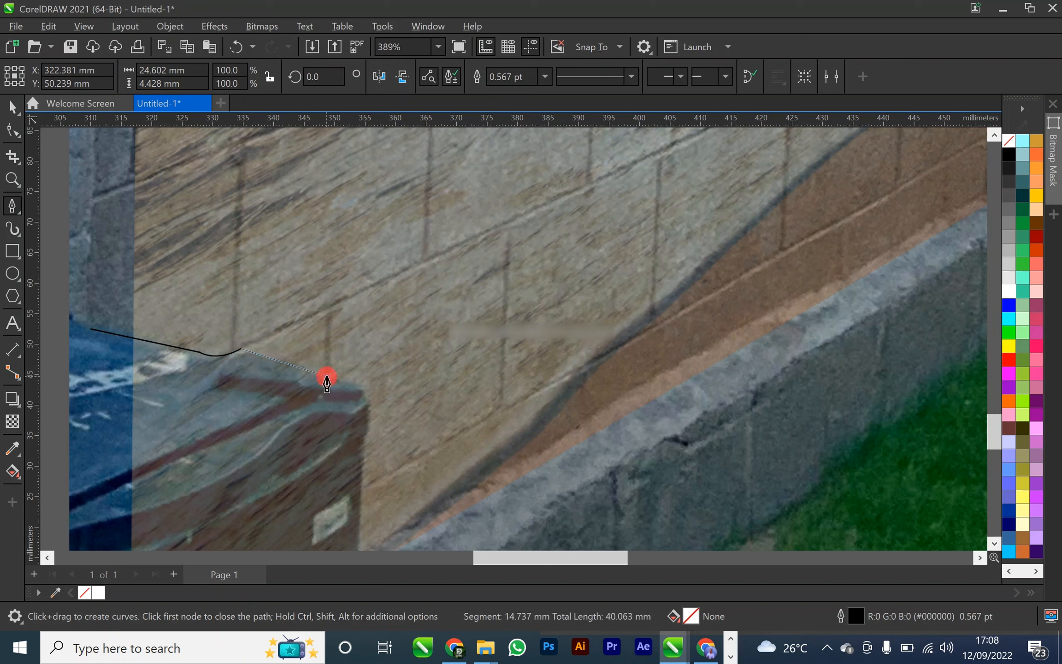
left_click(359, 386)
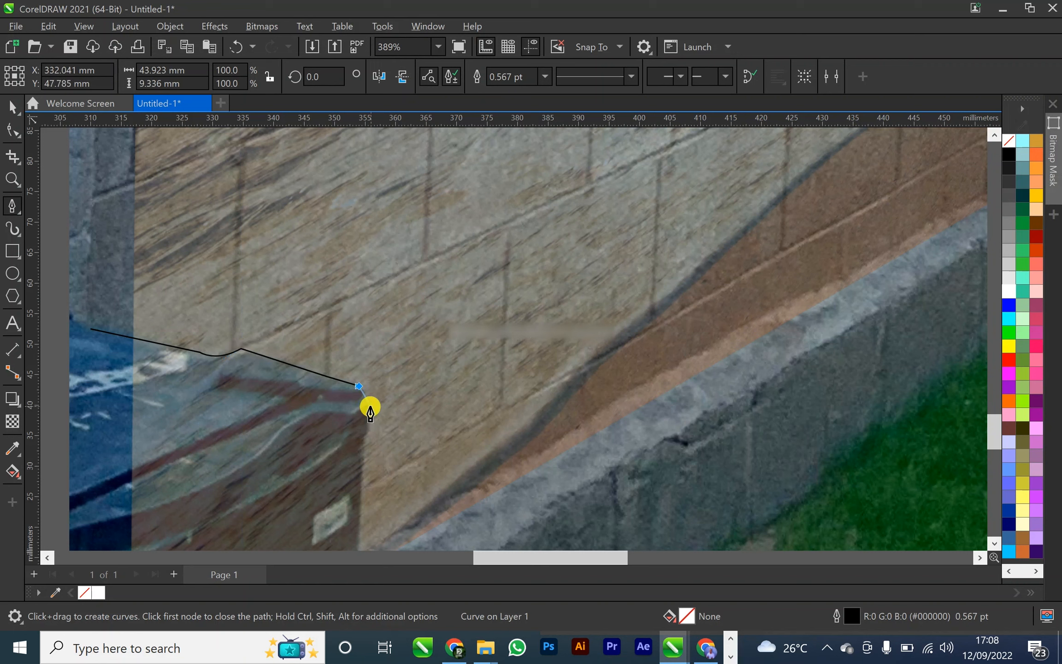
Continue the Pen outline around the lid's corner and down the bin's side, past the beach bitmap's lower edge
left_click_drag(364, 406, 365, 409)
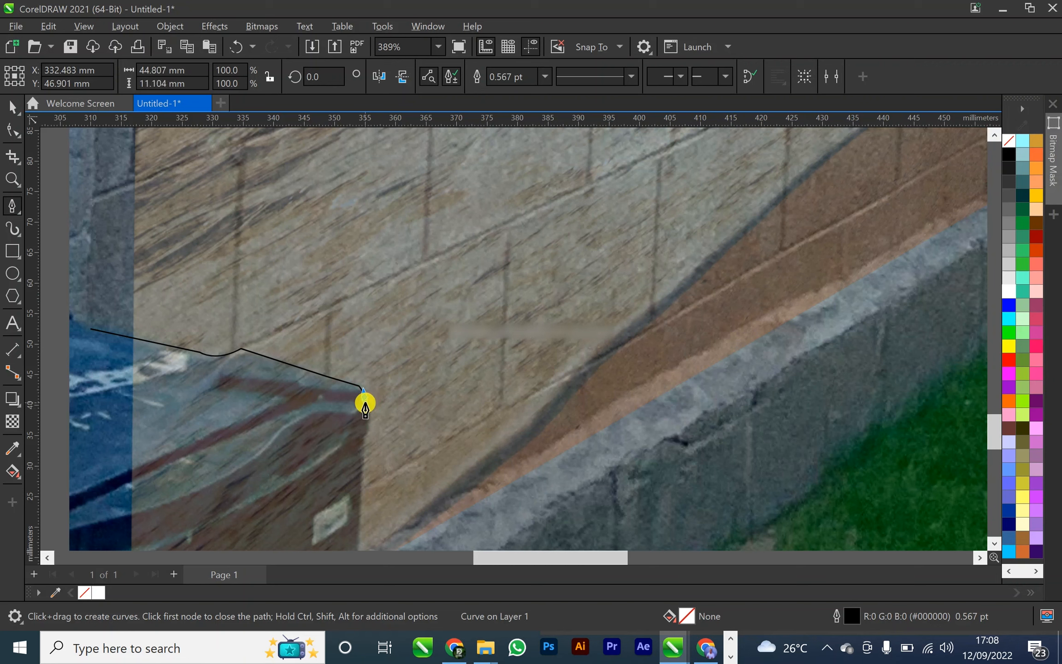
left_click(364, 398)
left_click(369, 405)
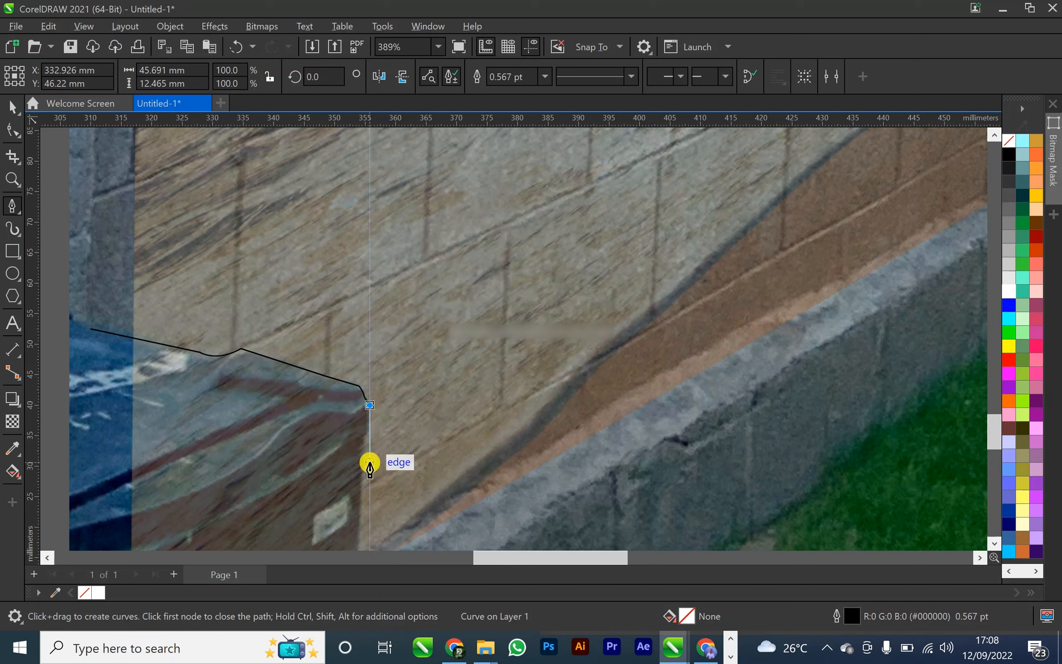
left_click(364, 439)
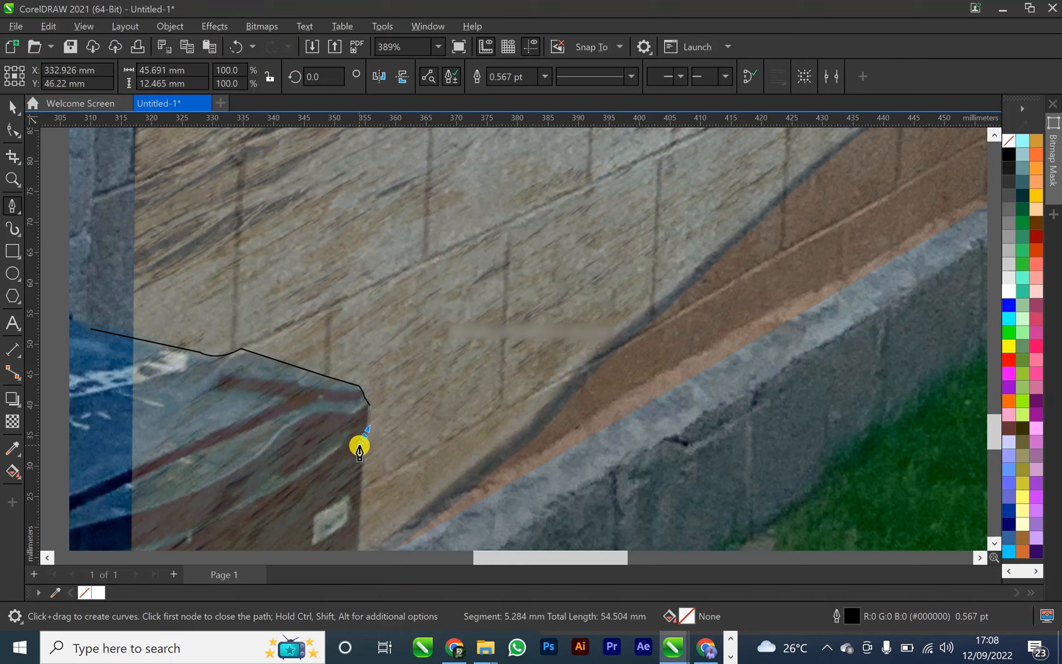
left_click_drag(360, 441, 355, 444)
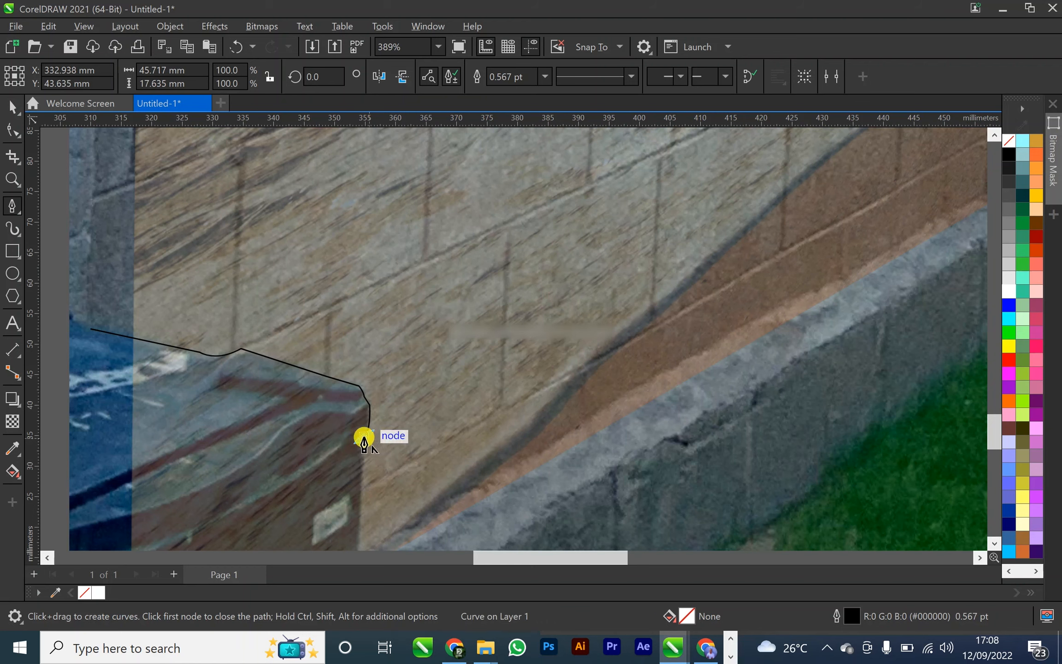
scroll(364, 441, "down", 4)
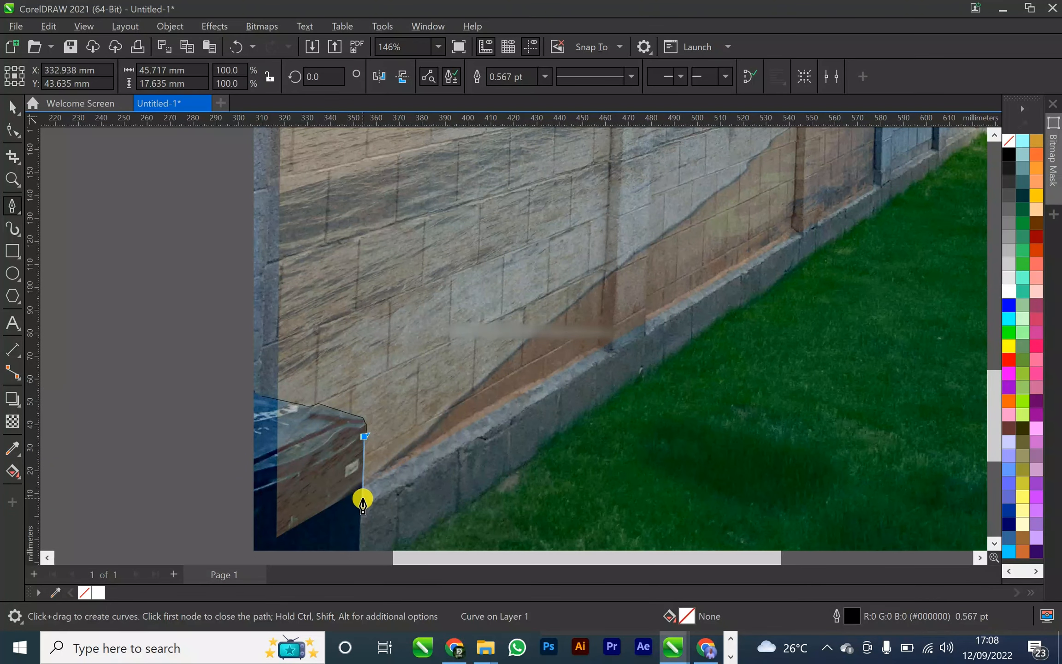
left_click(361, 550)
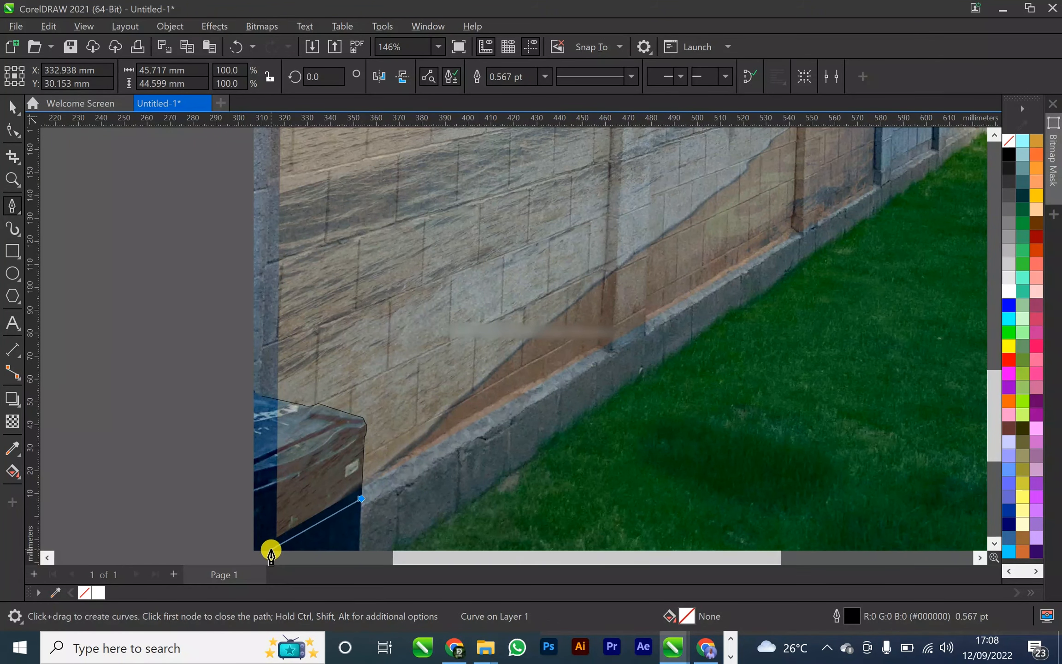
Carry the outline across the bin and around outside the photo's edge, closing it at the starting node
left_click(272, 552)
left_click(179, 521)
left_click(182, 441)
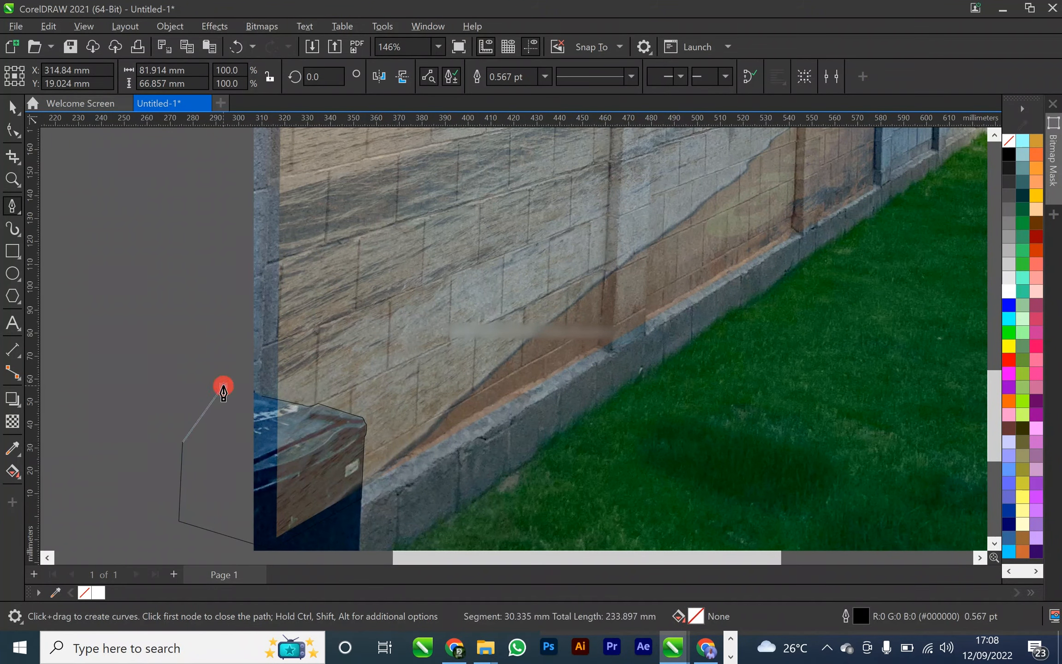
left_click(222, 386)
scroll(258, 404, "up", 5)
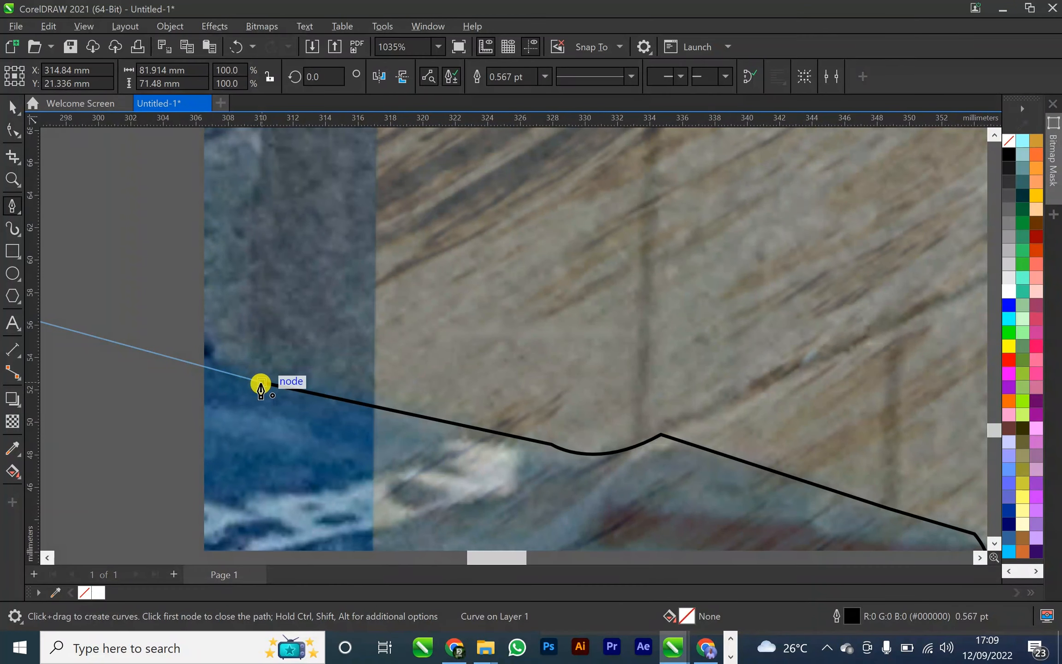
left_click(261, 383)
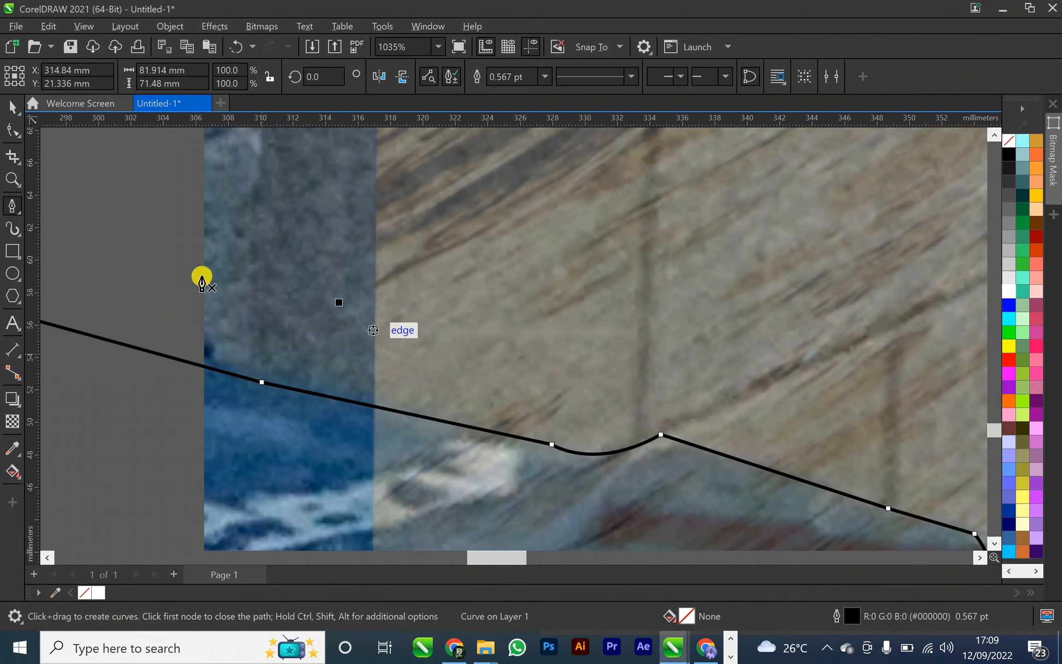
Select the bin outline together with the beach bitmap and cut the bin shape out of it with Back minus front
left_click(12, 108)
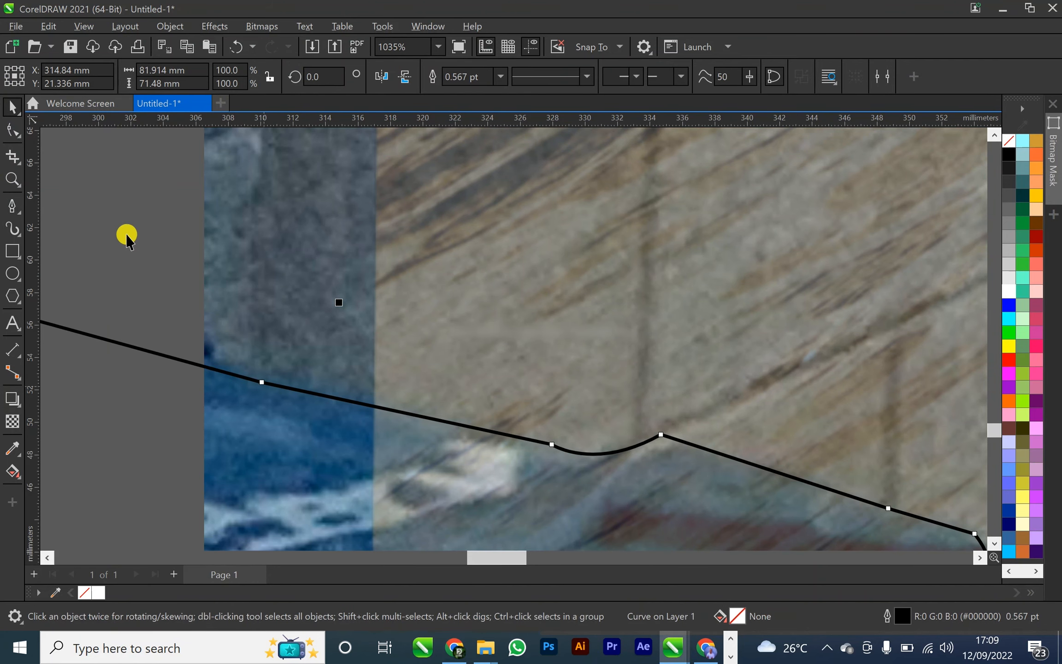
left_click(135, 242)
left_click(268, 383)
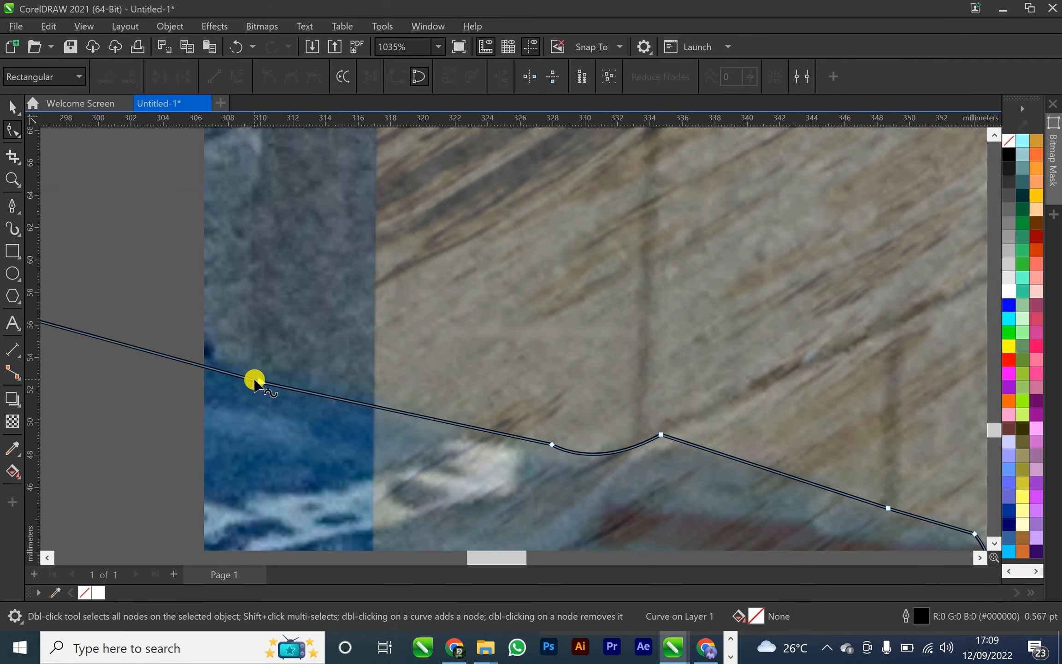
scroll(138, 286, "down", 5)
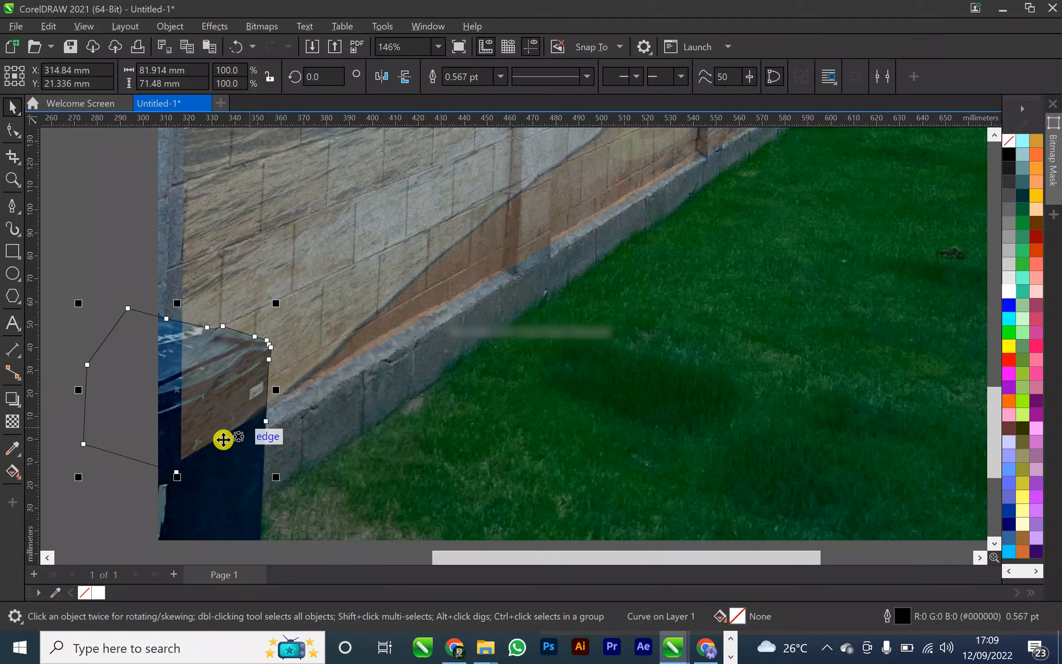
left_click(303, 254, "shift")
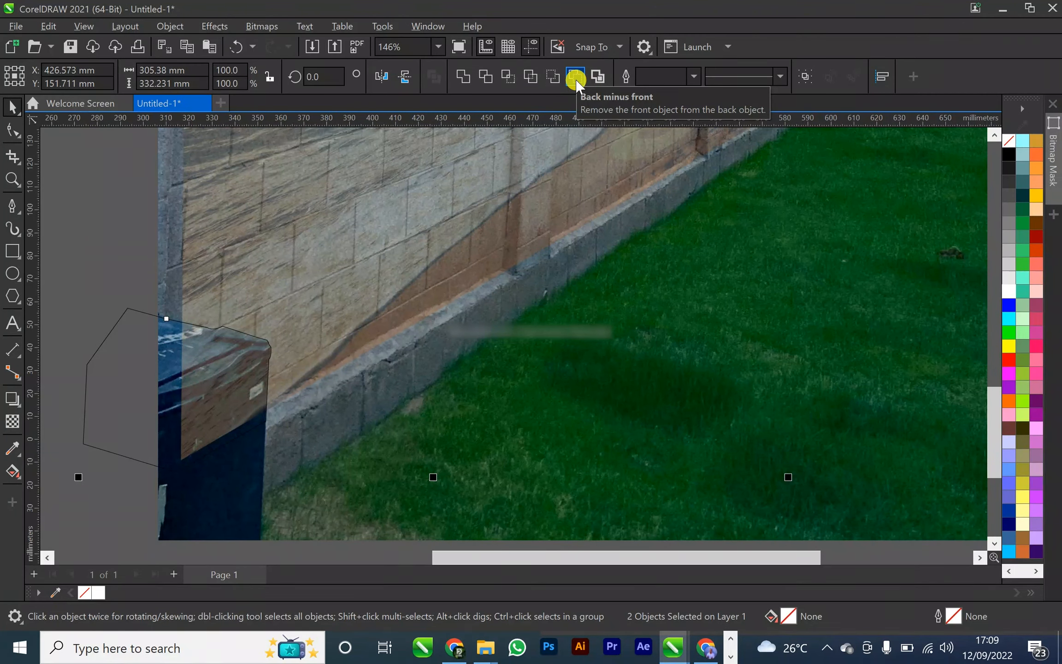
left_click(575, 78)
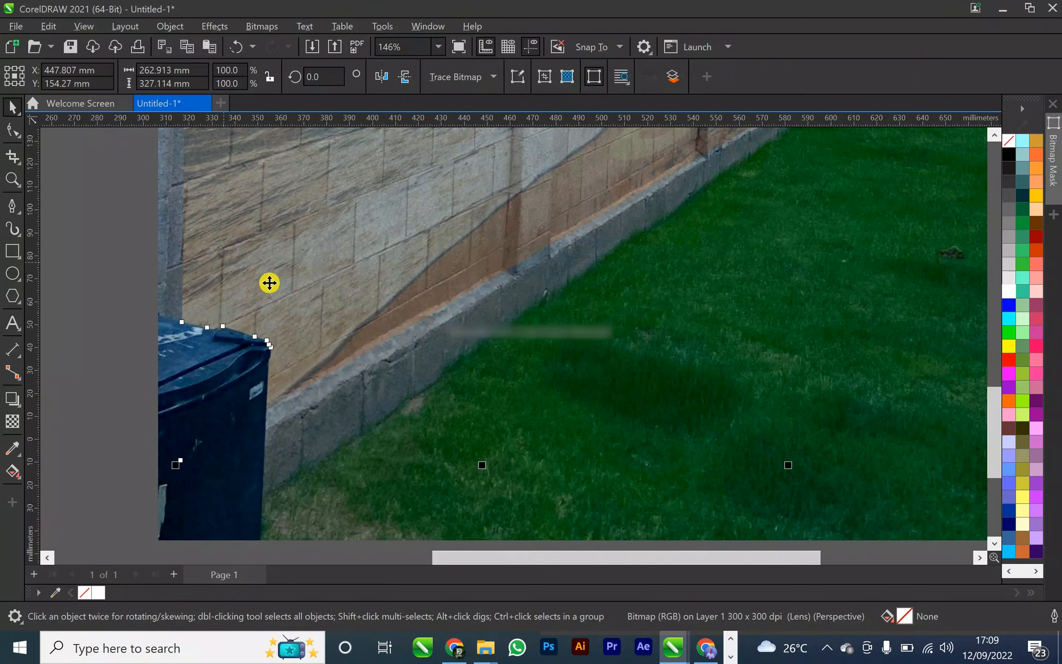
left_click(43, 274)
left_click(247, 261)
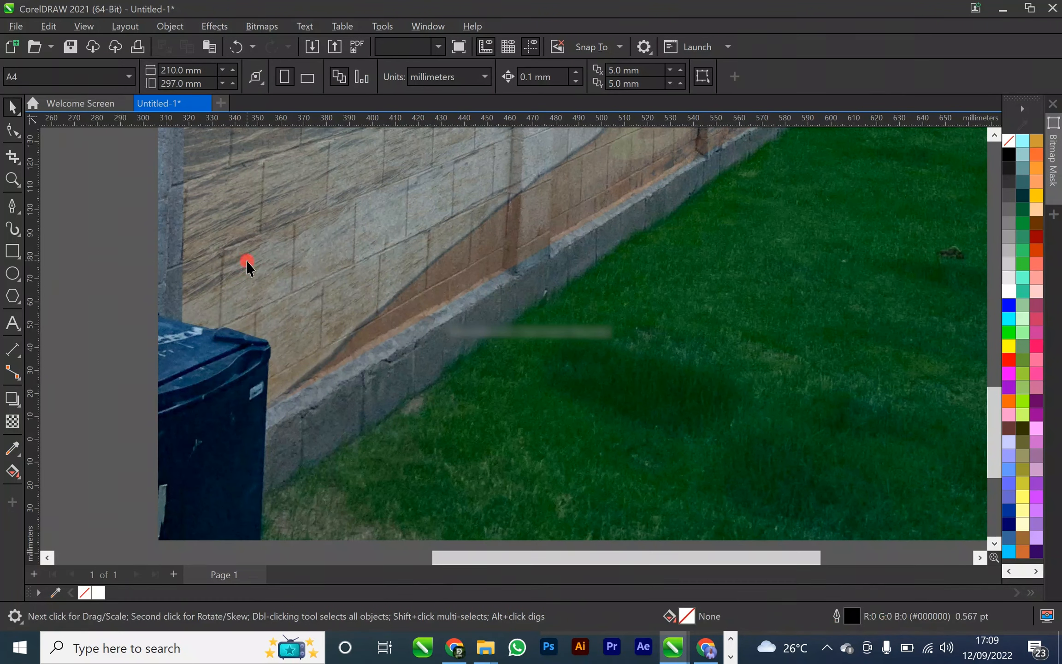
left_click(12, 421)
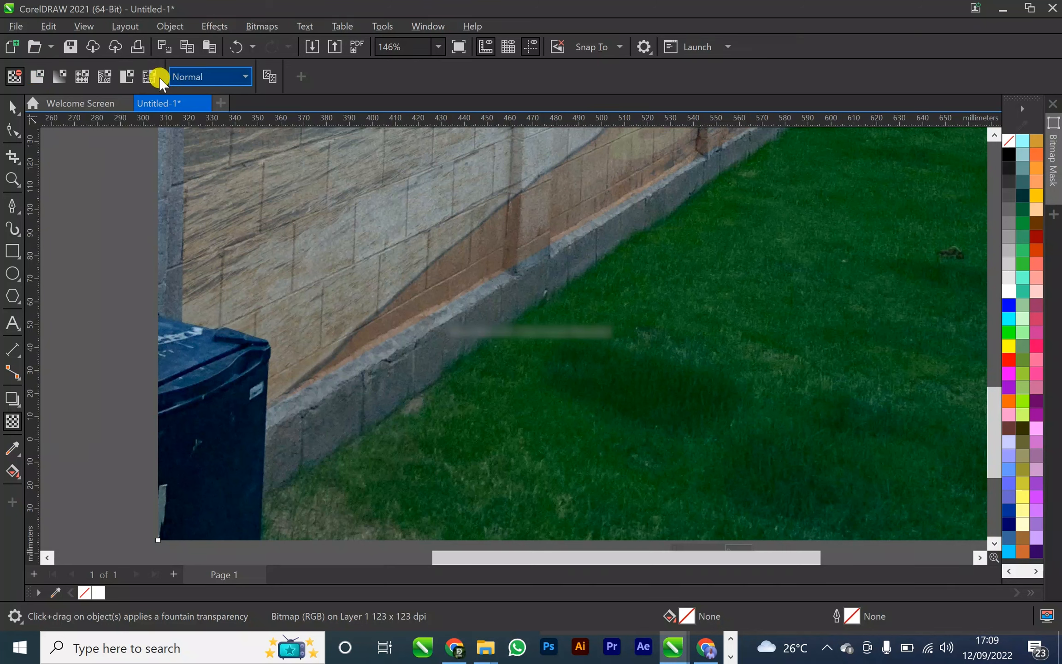
left_click(11, 110)
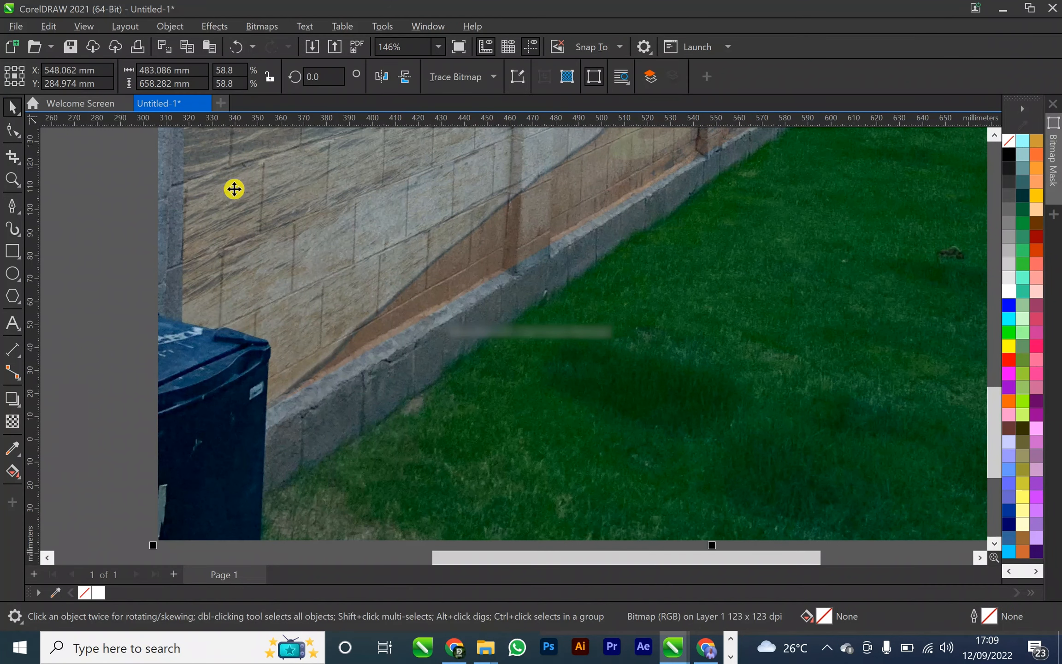
left_click(95, 227)
Select the trimmed beach bitmap on the wall and remove its transparency
left_click(281, 260)
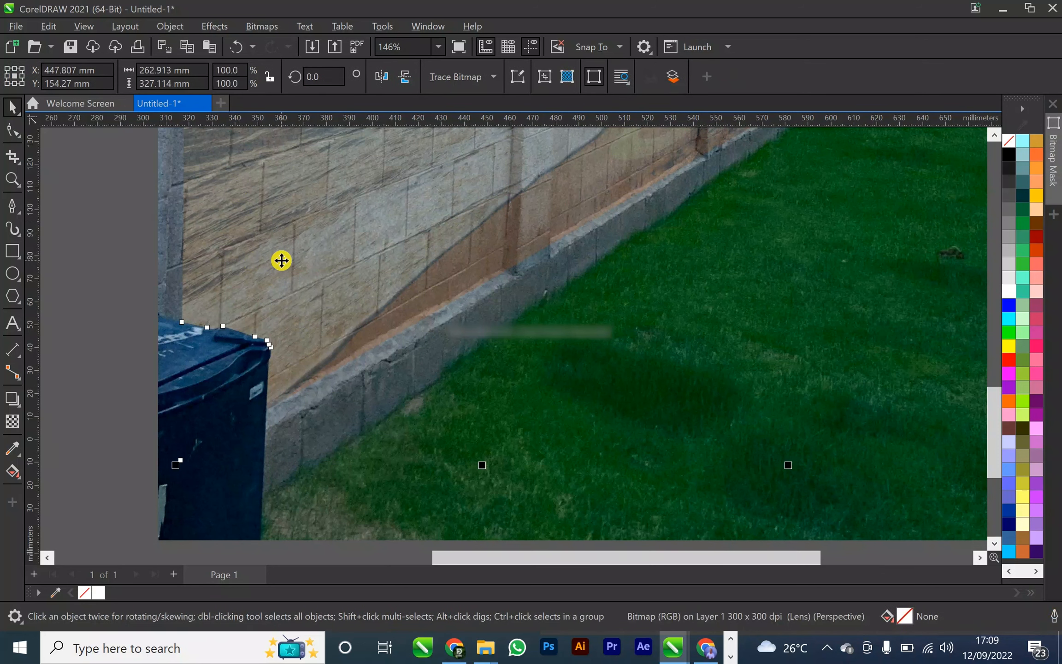
left_click(13, 421)
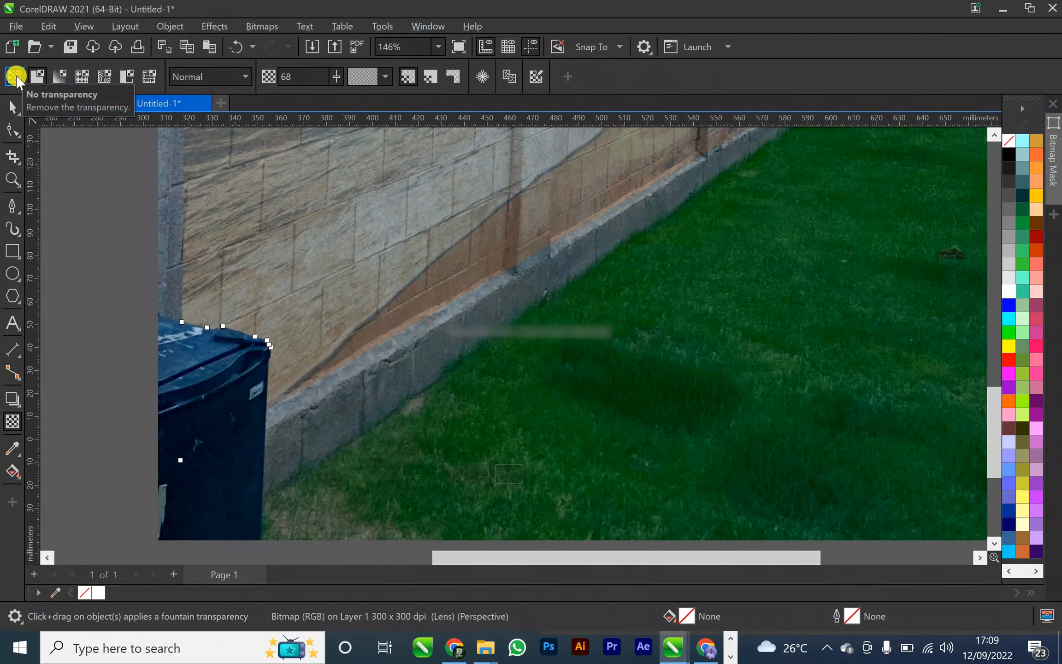
left_click(15, 76)
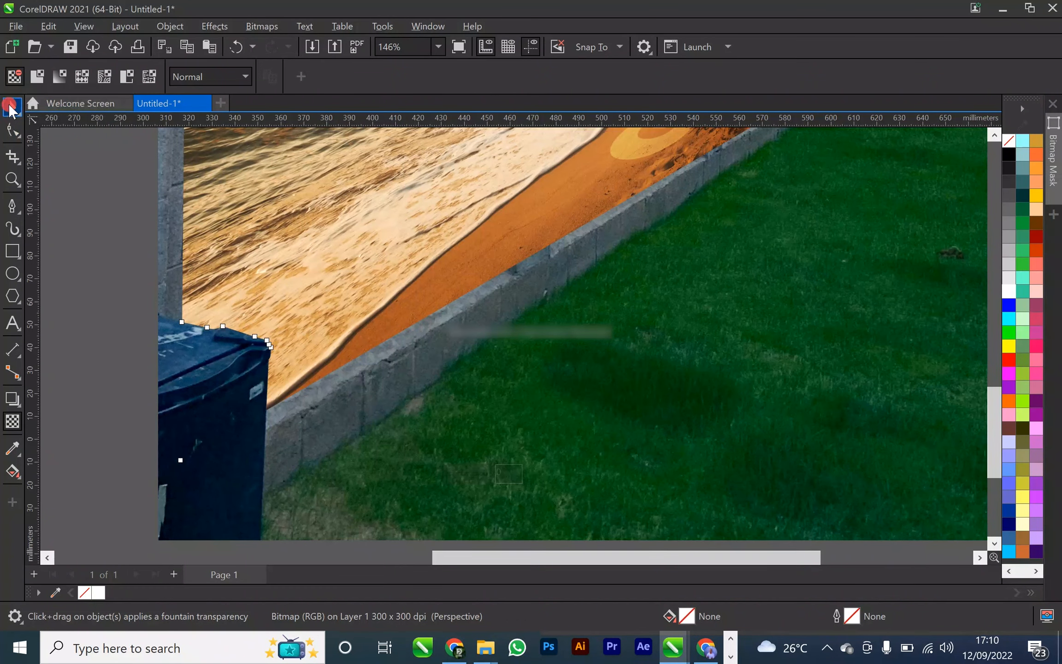
left_click(12, 106)
Set the trimmed beach bitmap's transparency merge mode to Overlay so it blends with the block wall
scroll(233, 262, "down", 4)
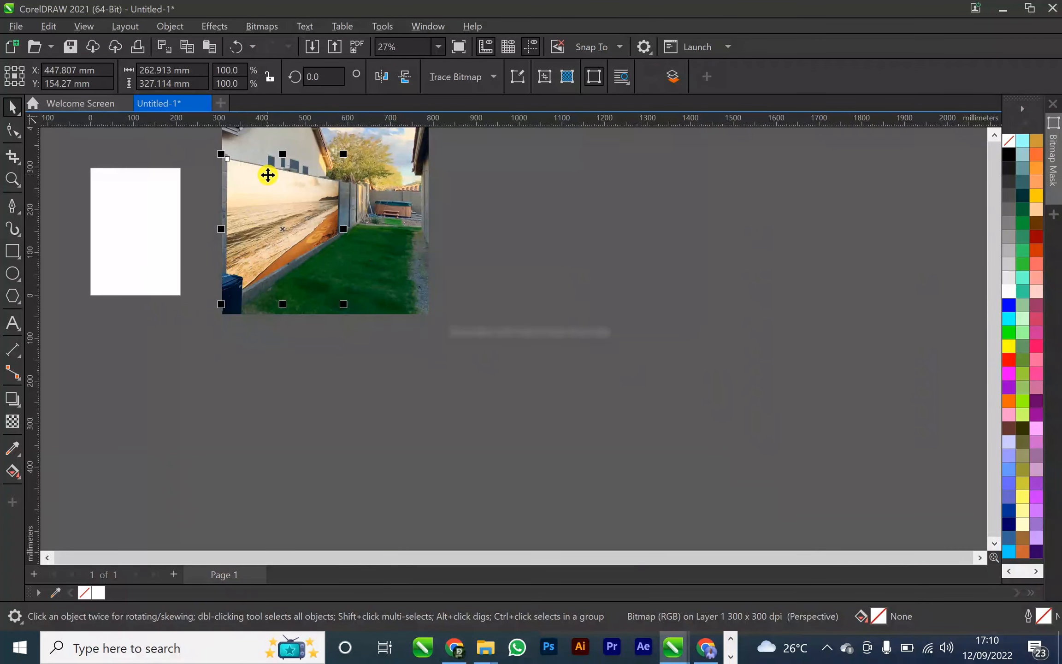
scroll(268, 175, "up", 1)
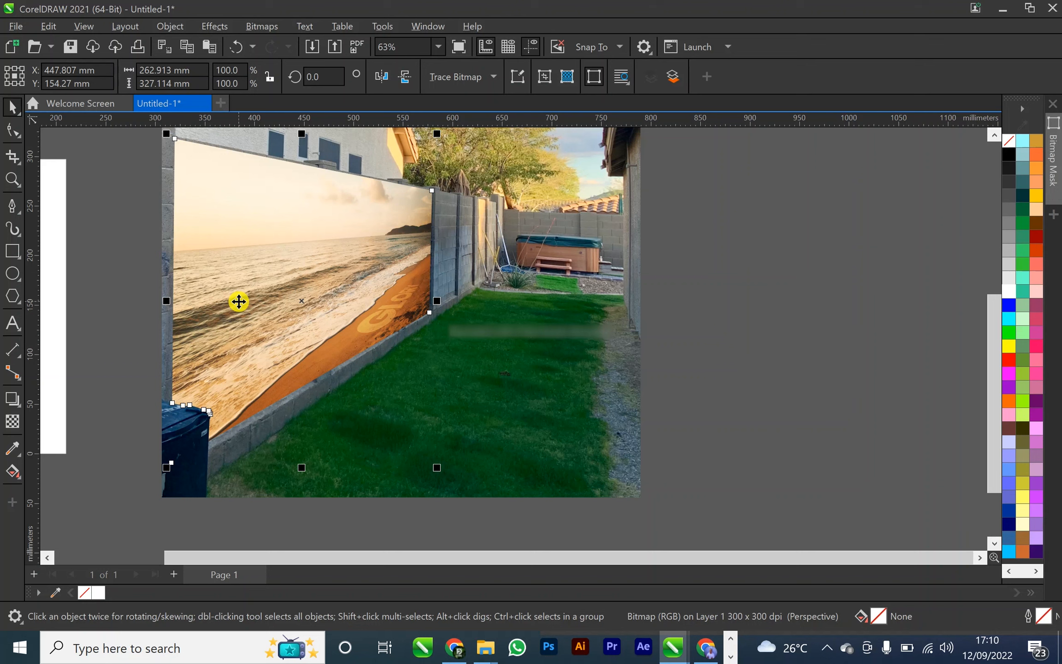
left_click(13, 421)
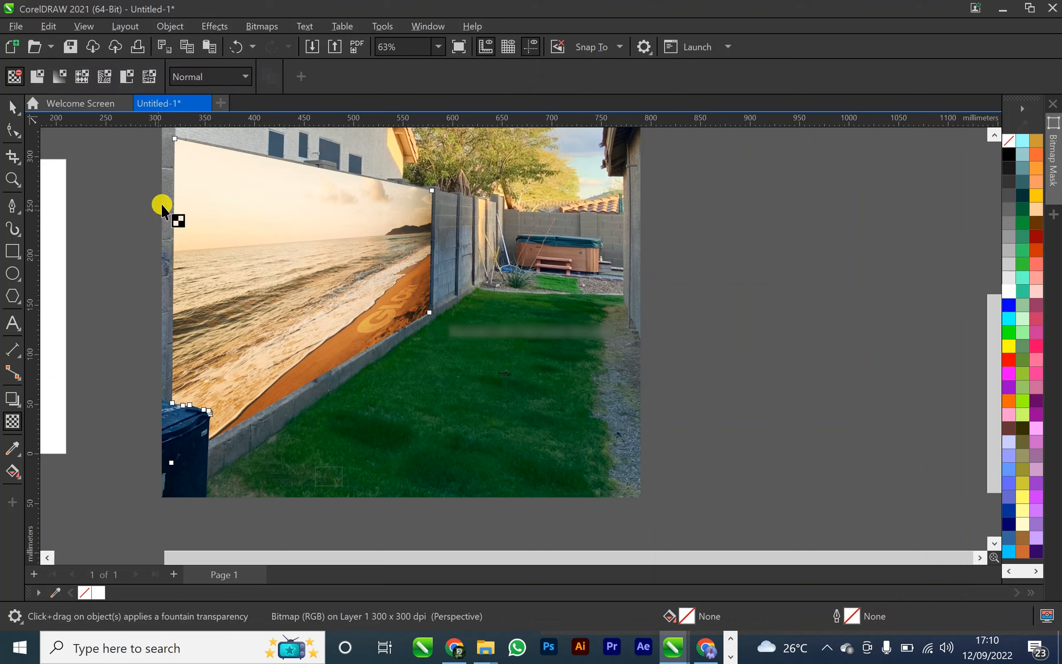
left_click(196, 78)
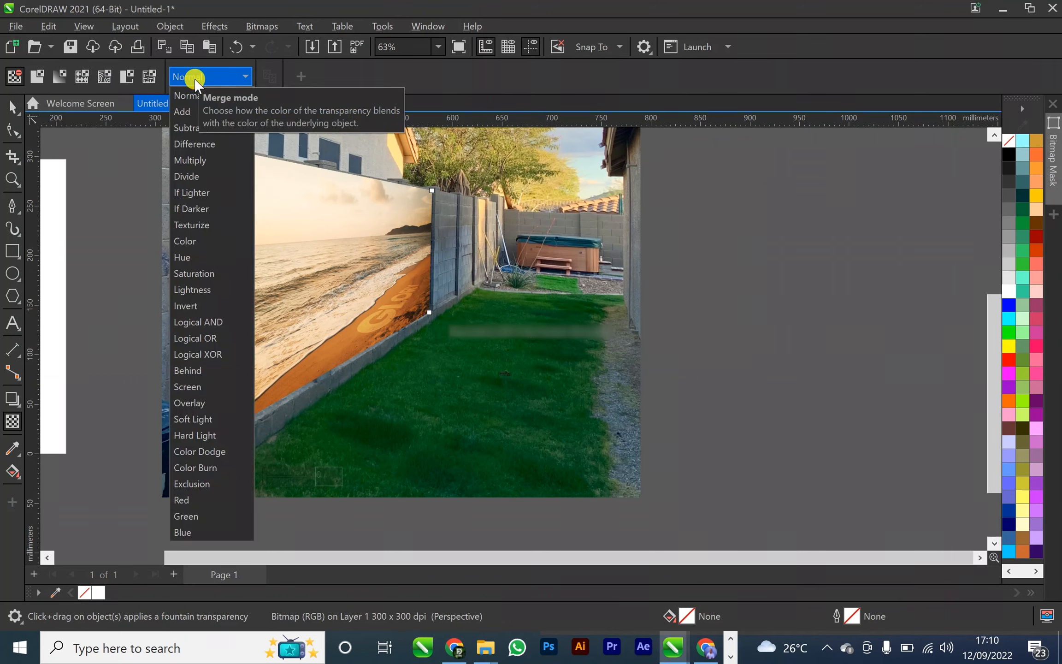
left_click(181, 405)
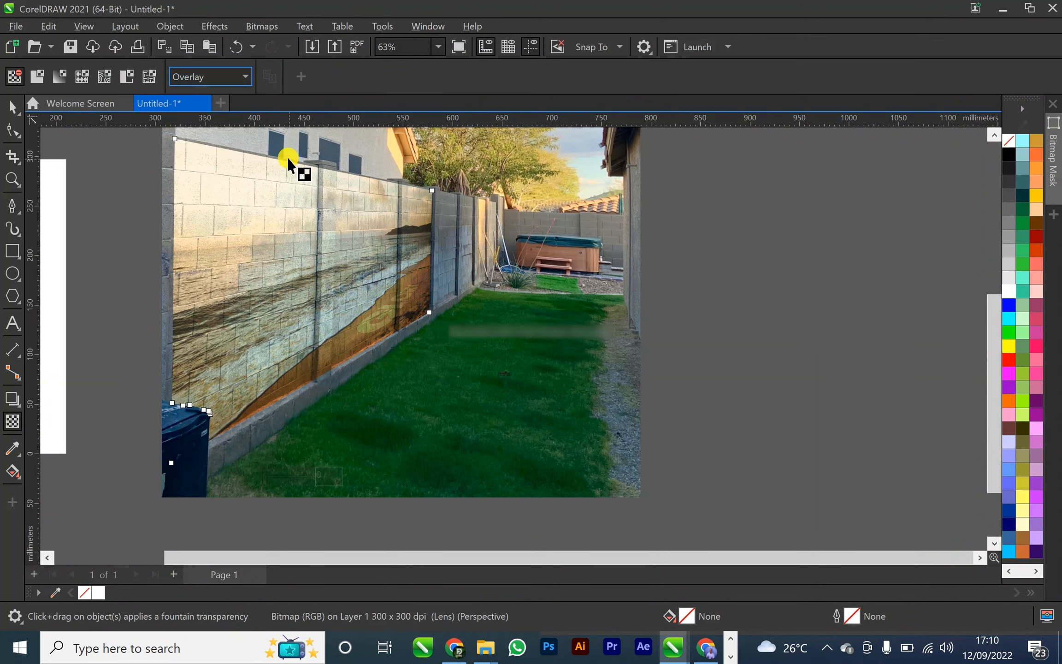
Try the Multiply, Screen, Soft Light and Hard Light merge modes on the beach bitmap and return it to Overlay
left_click(221, 76)
left_click(220, 157)
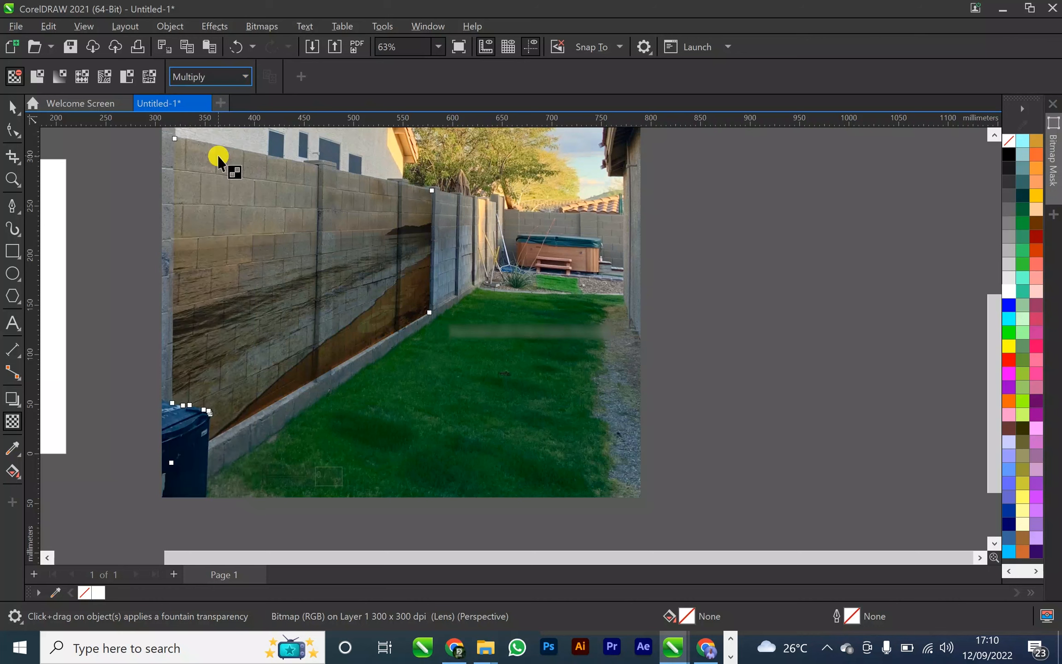
left_click(215, 76)
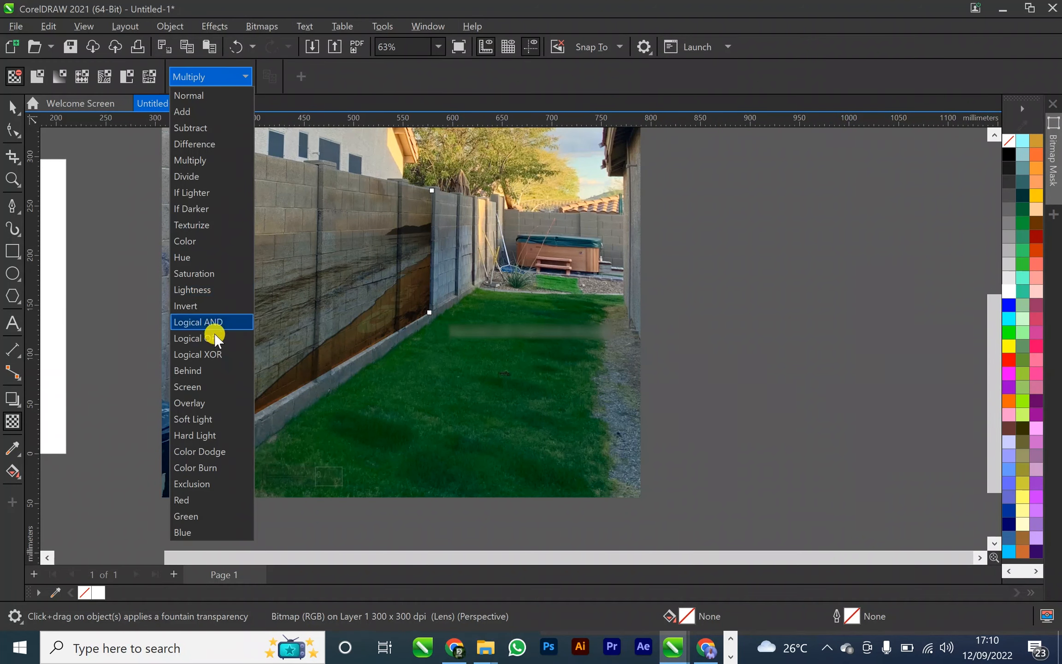
left_click(208, 387)
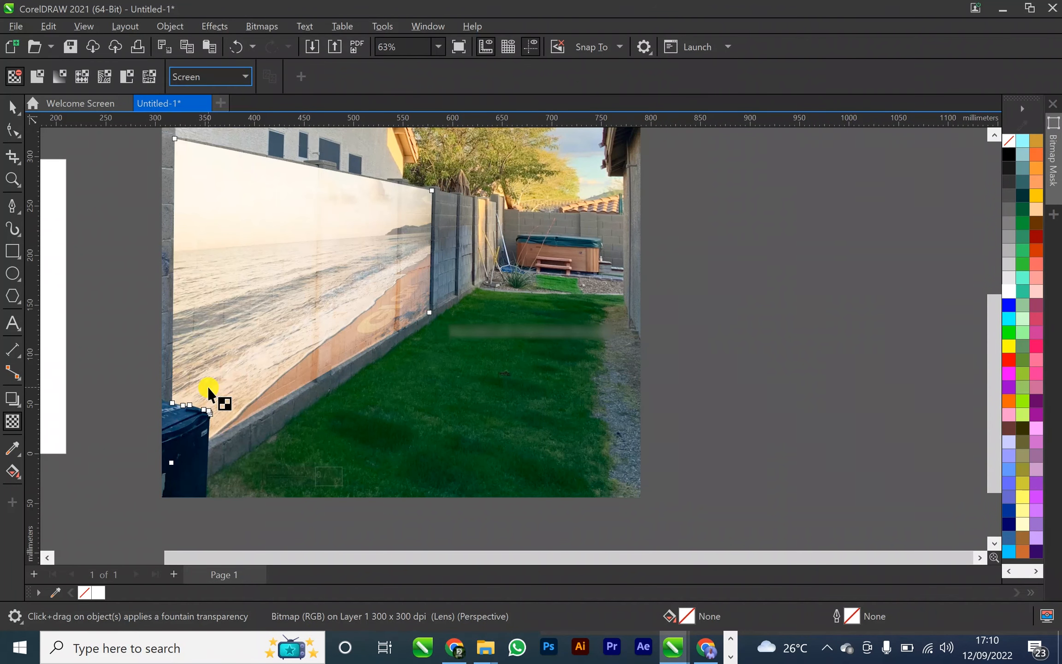
left_click(210, 79)
left_click(203, 417)
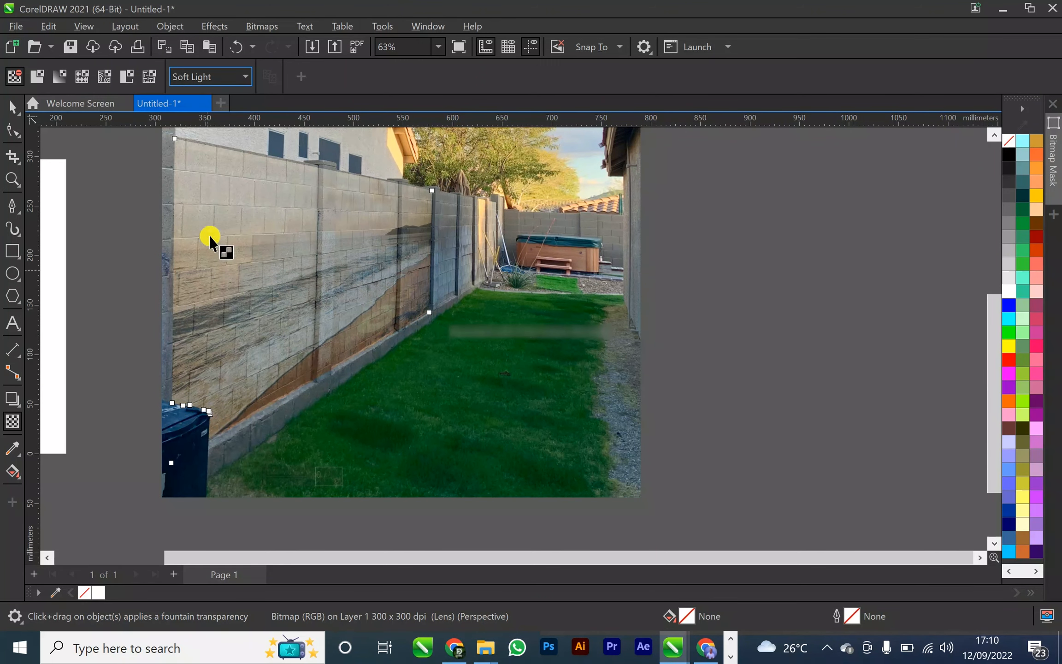
left_click(201, 78)
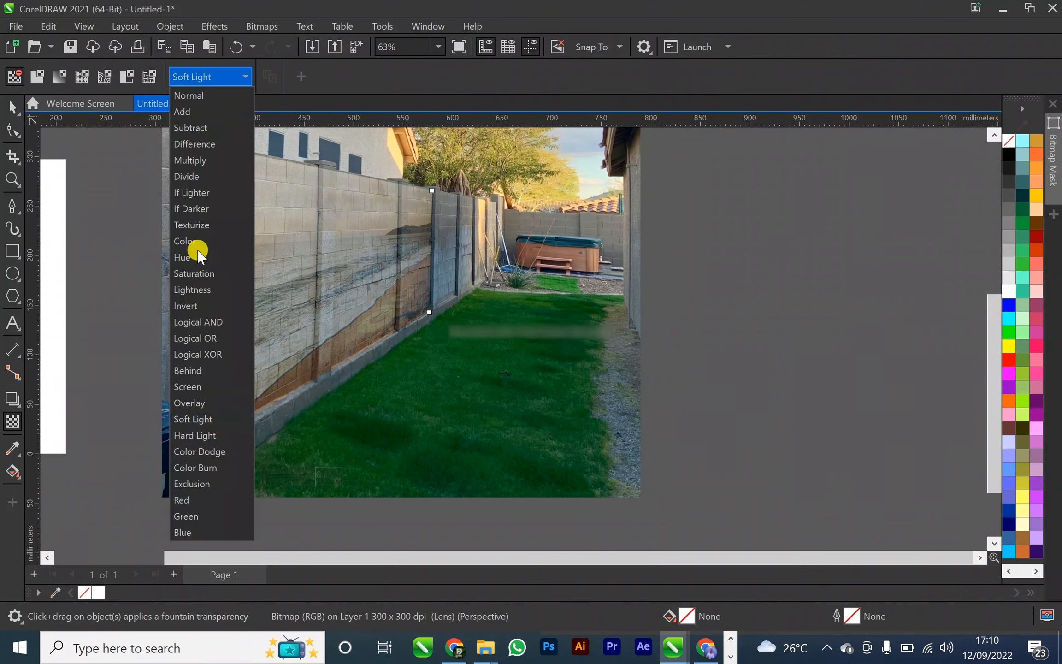
left_click(203, 435)
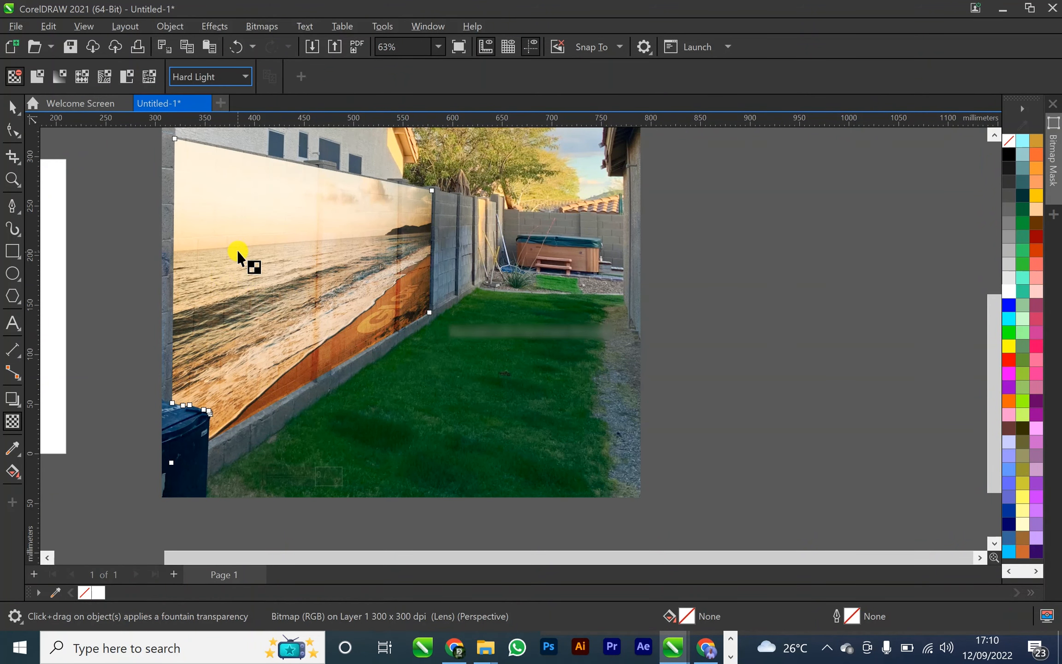
left_click(206, 78)
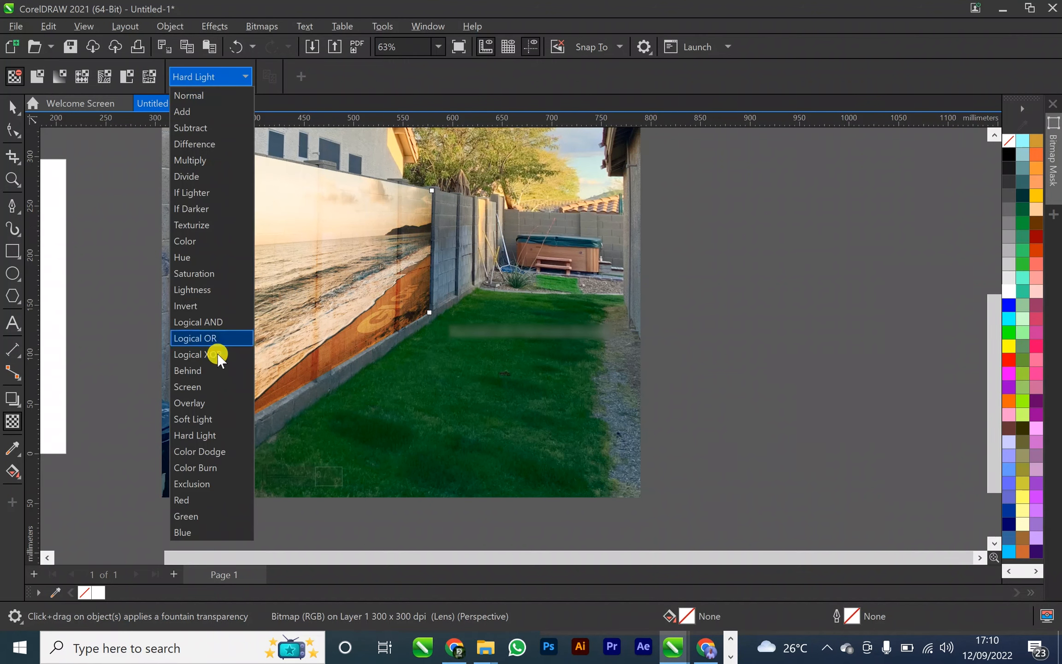
left_click(199, 402)
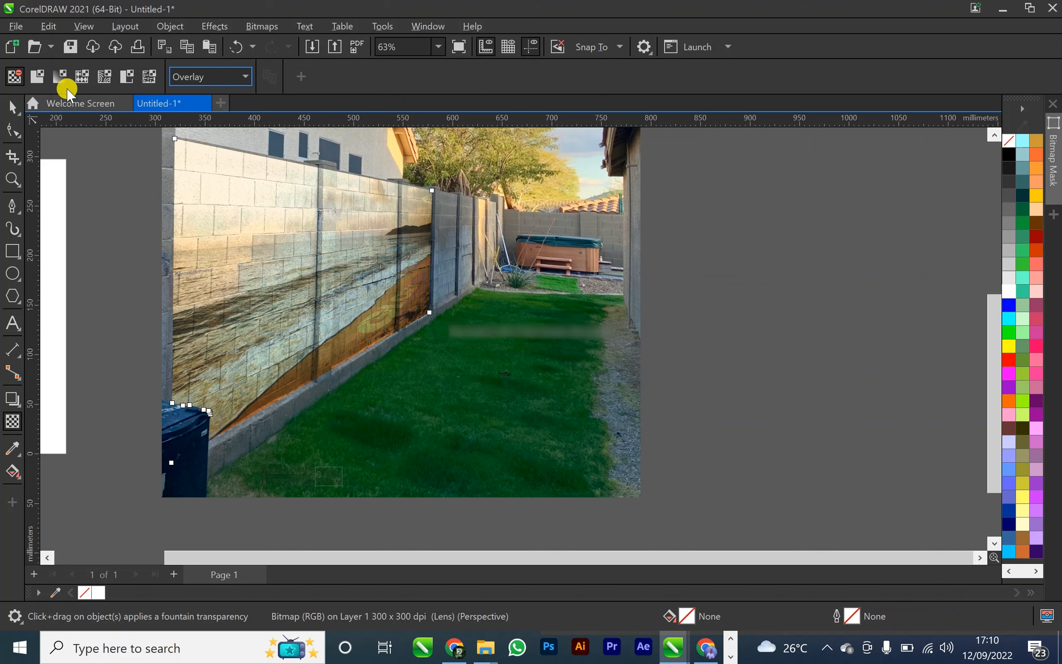
Apply a uniform transparency of 20 to the beach bitmap on the wall and deselect it
left_click(38, 77)
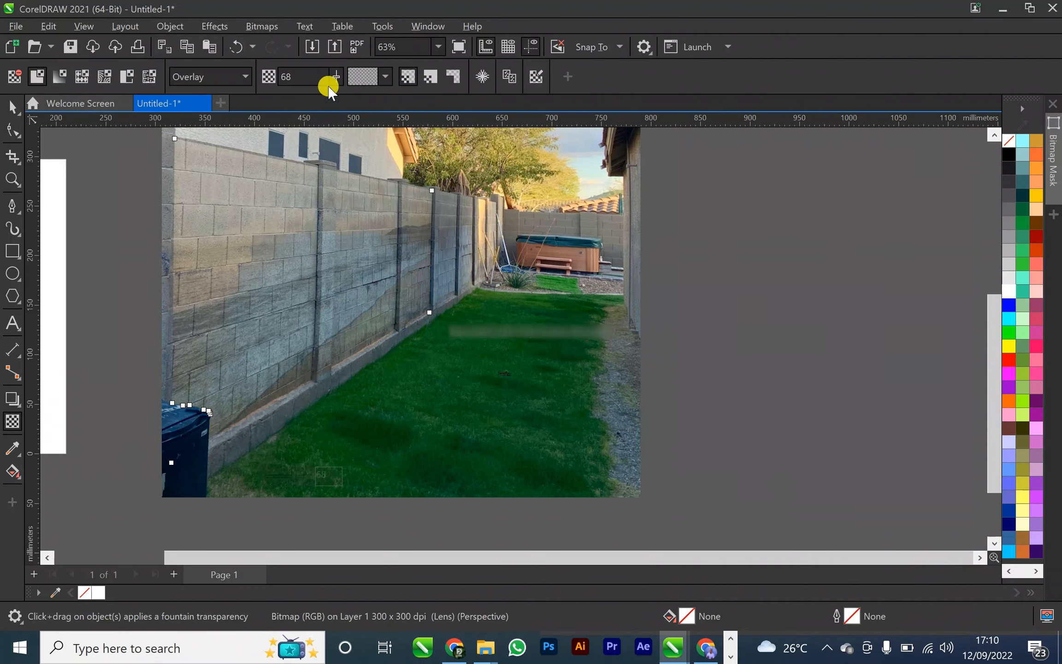
left_click_drag(335, 78, 302, 77)
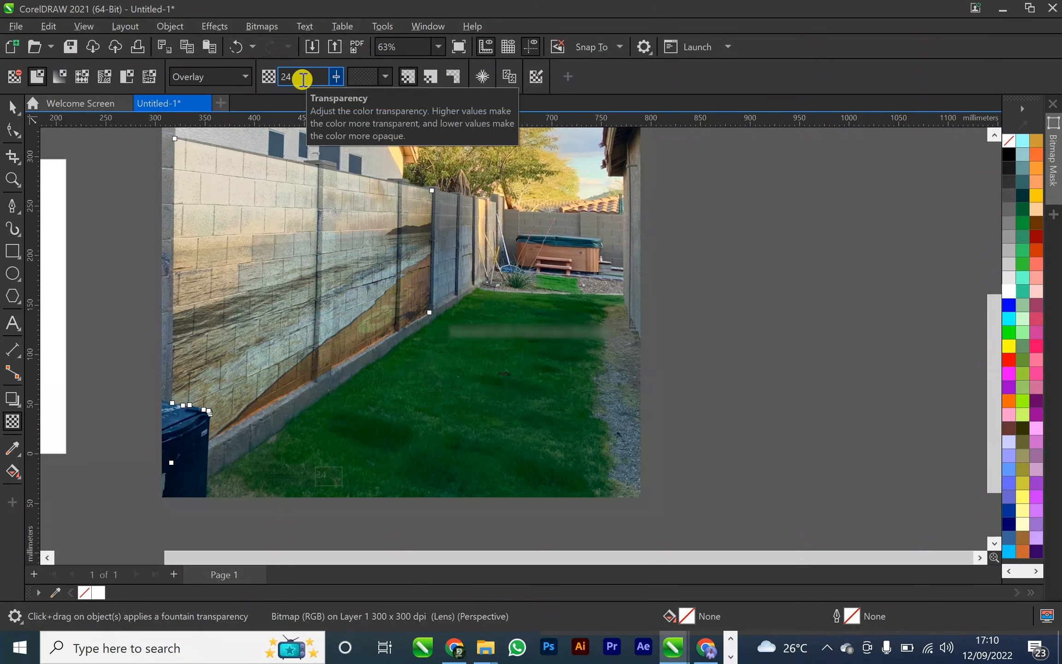
left_click(338, 77)
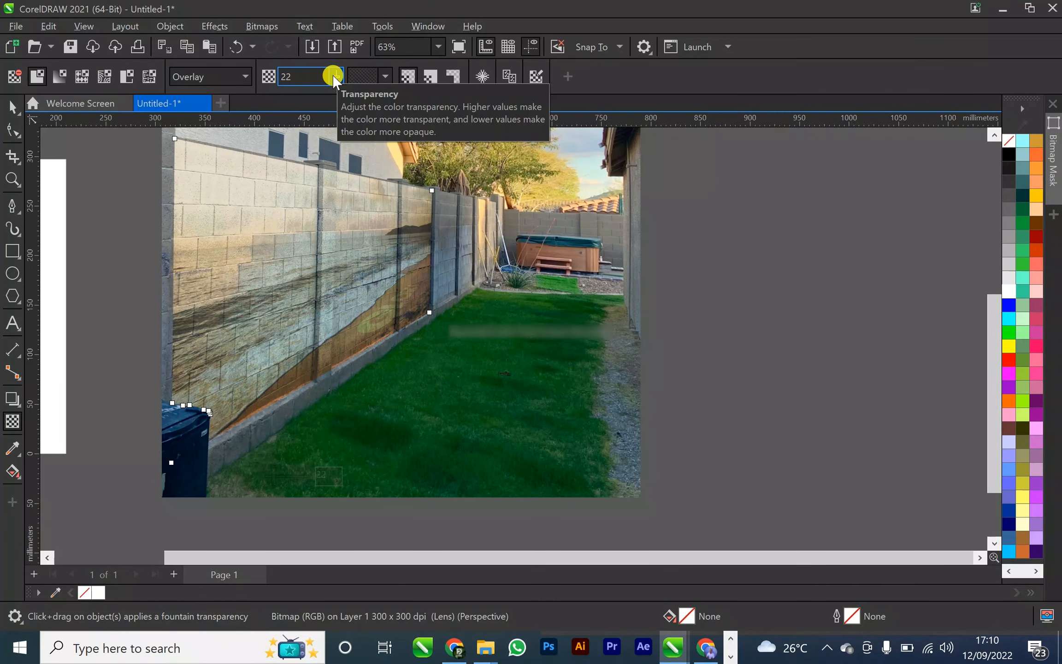
left_click_drag(333, 75, 330, 75)
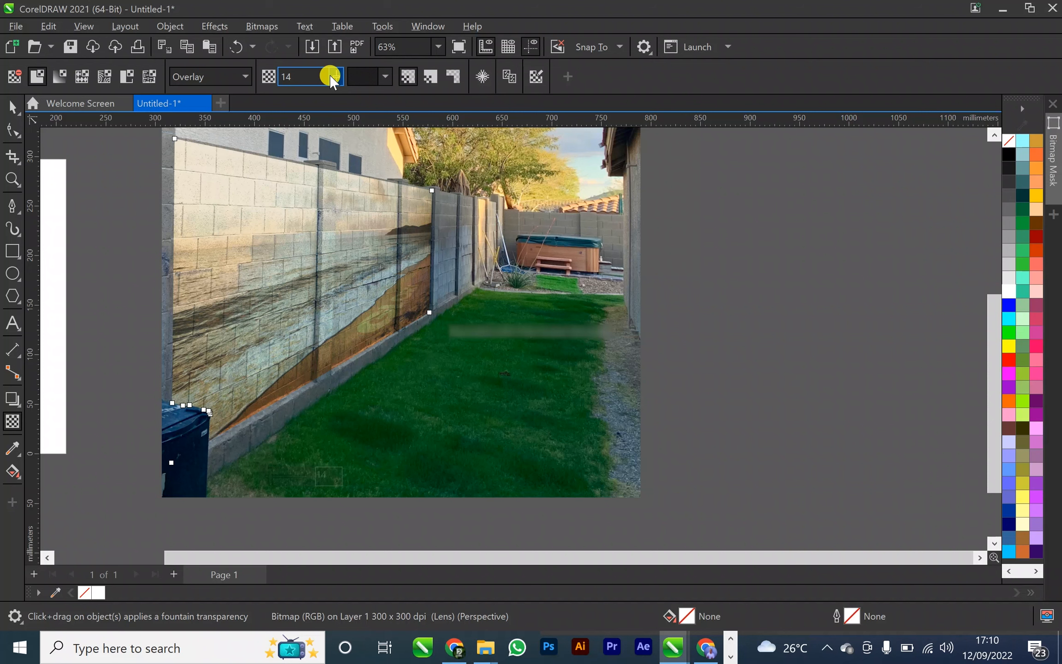
double_click(291, 76)
type("20")
key("Return")
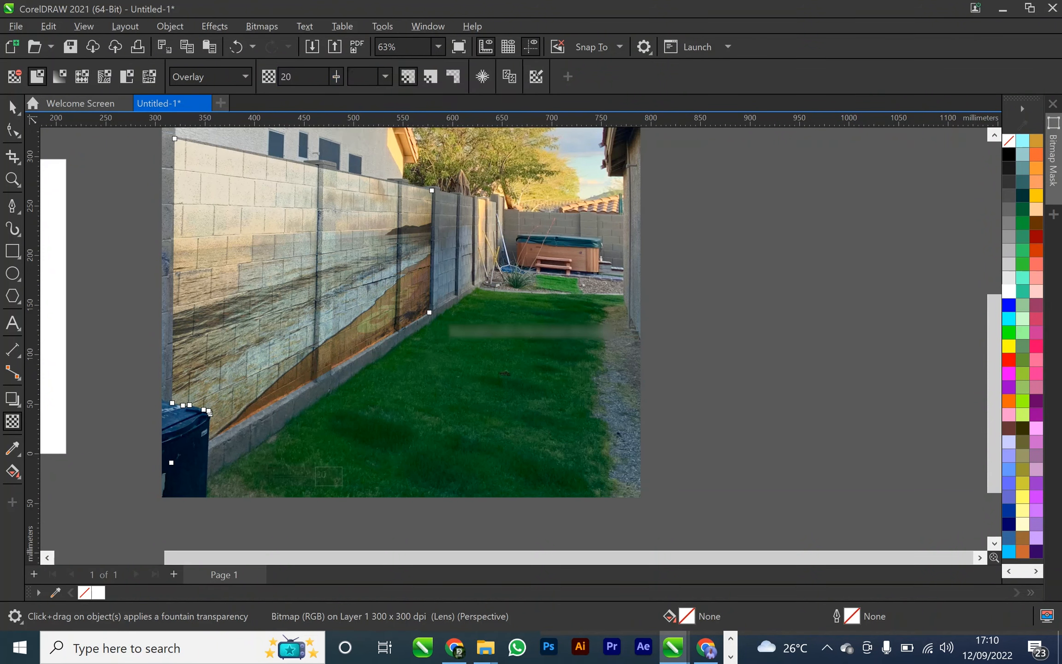
left_click(12, 107)
left_click(58, 149)
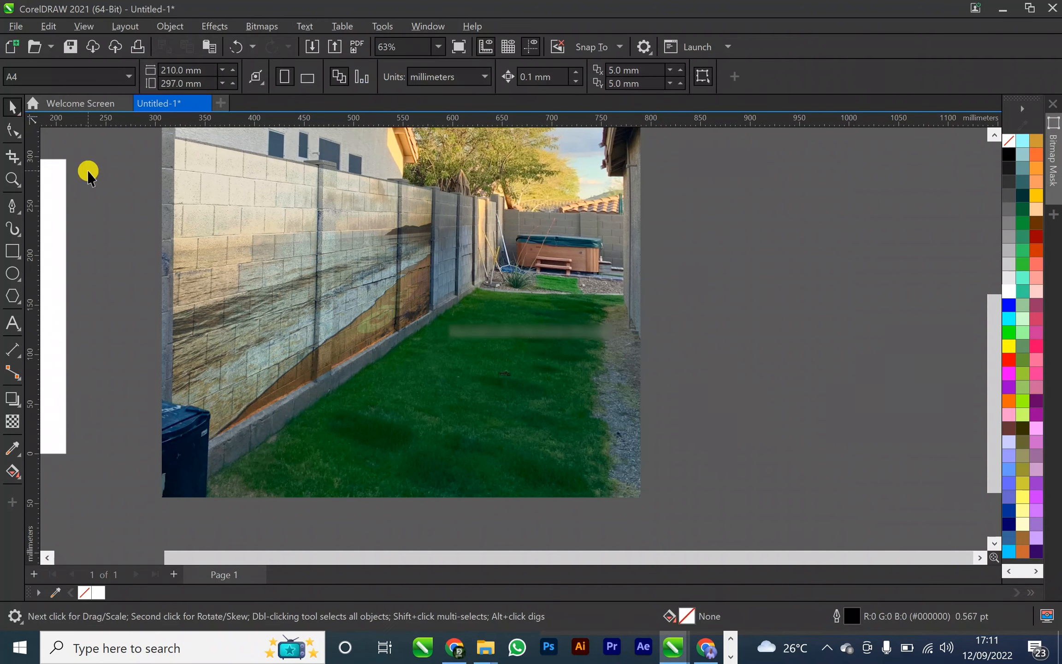